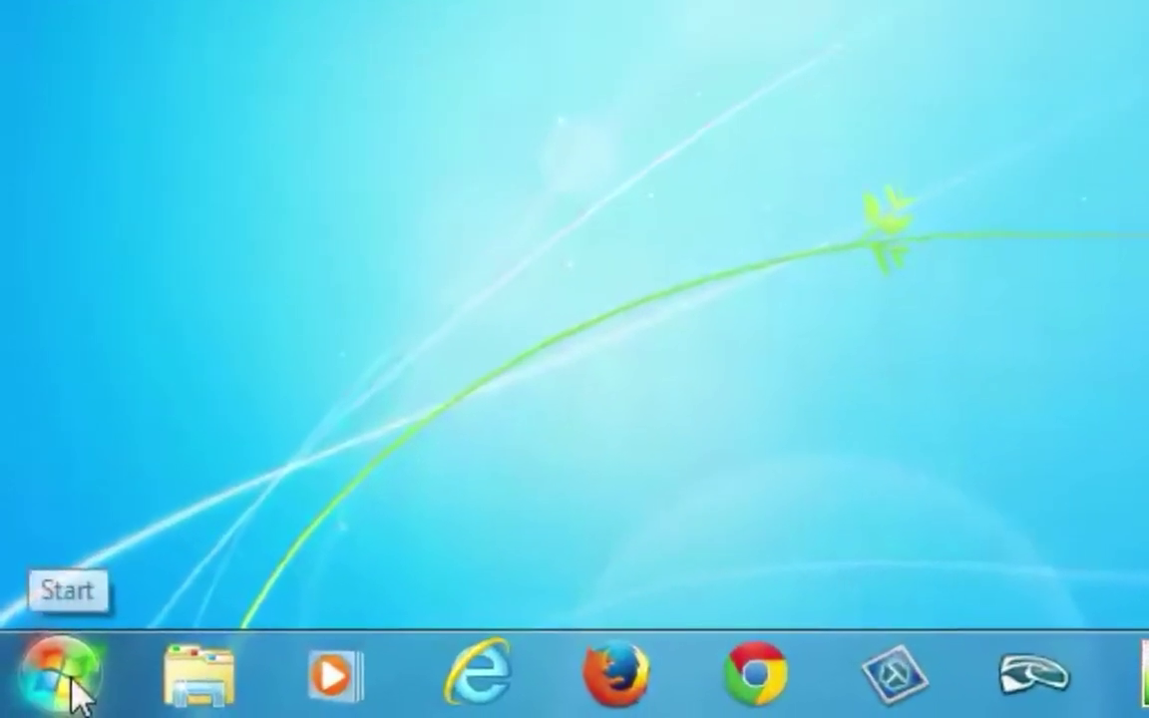
Launch Word 2013 from the Start menu via All Programs > Microsoft Office 2013
click(42, 692)
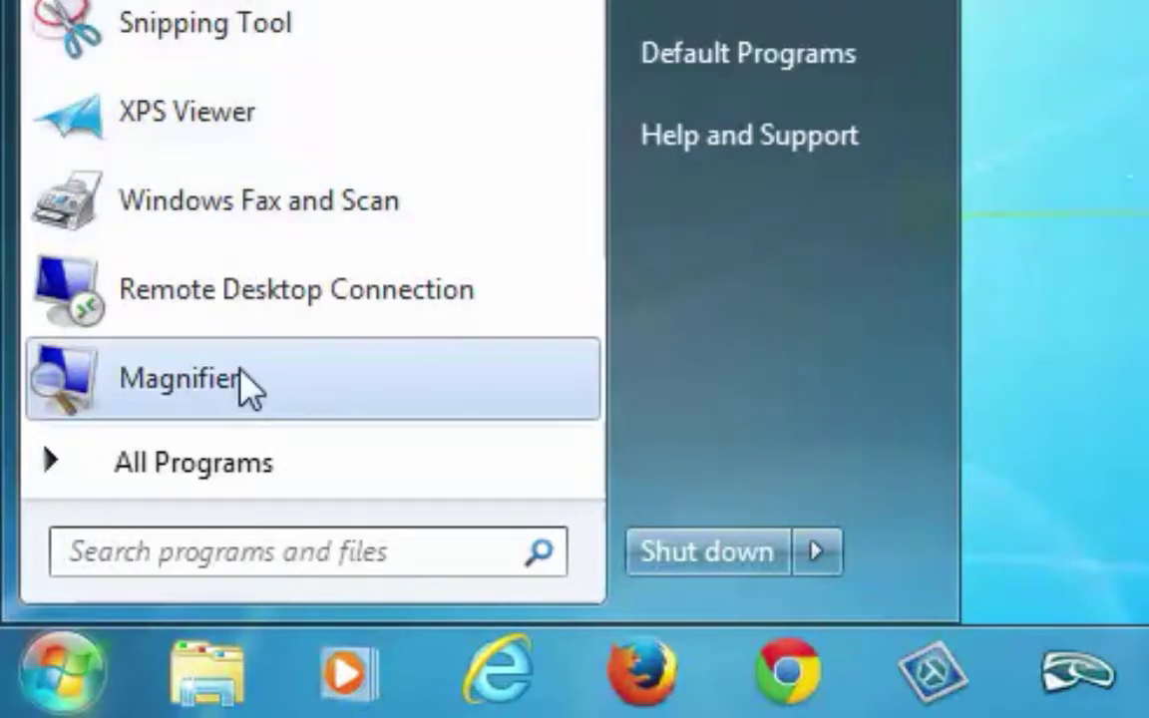
click(232, 472)
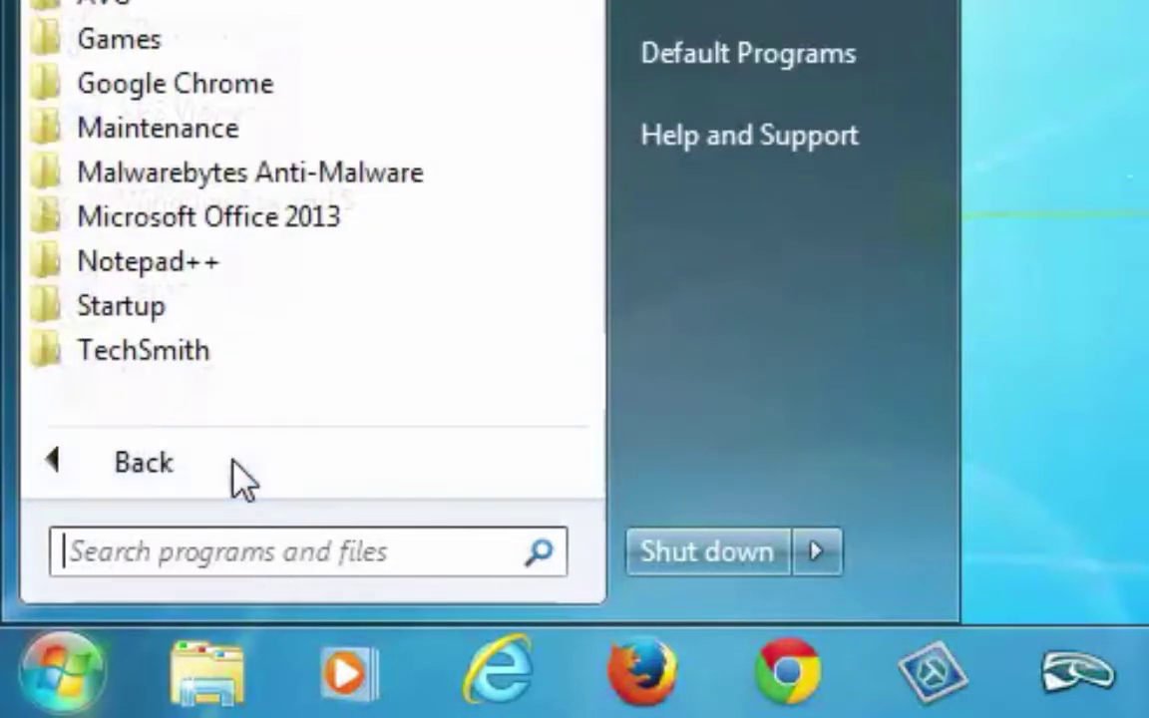
click(262, 214)
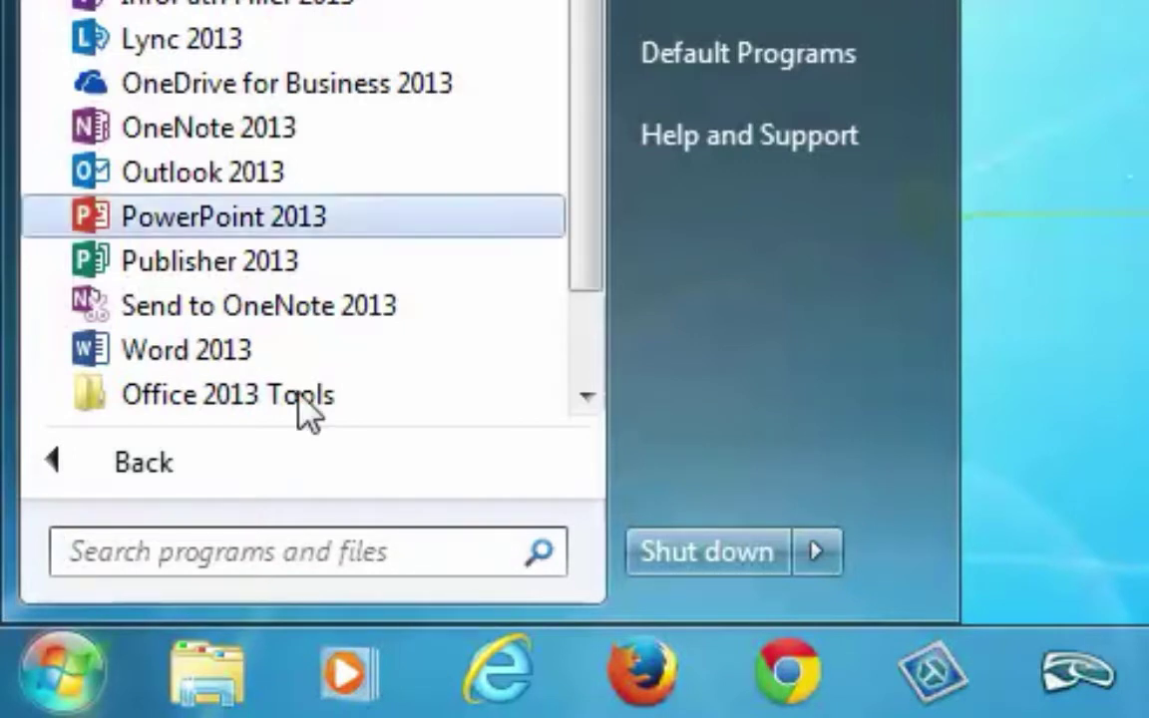
click(224, 344)
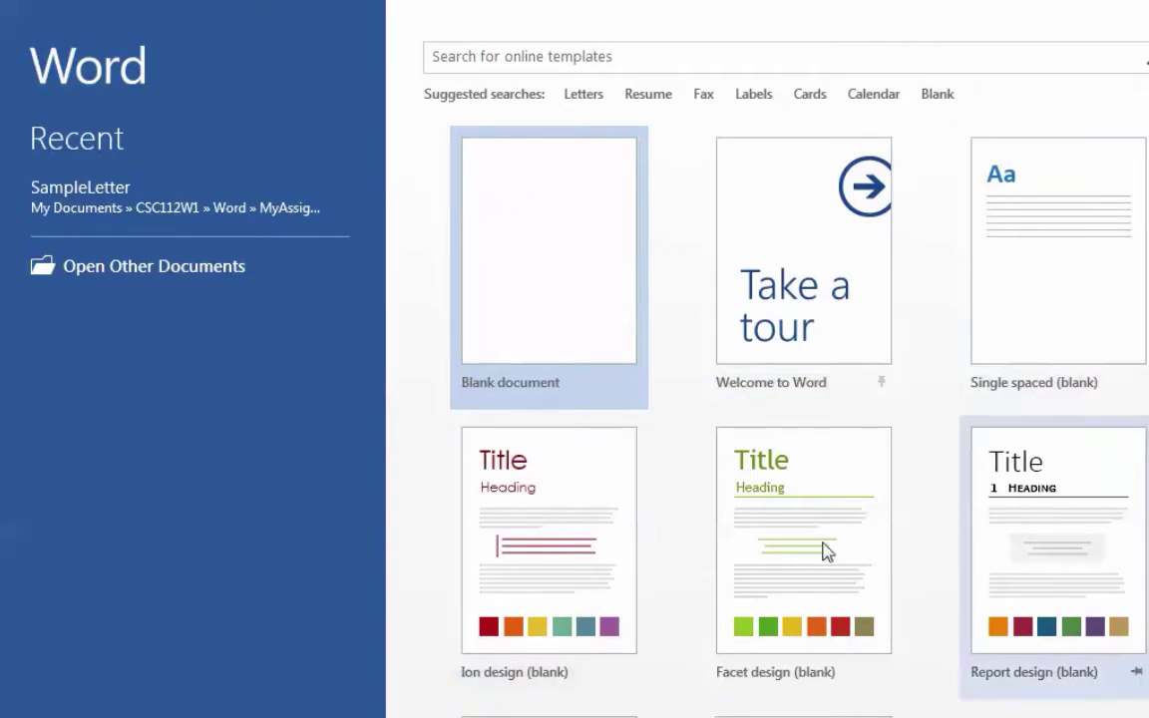
Create a blank document, glance at Backstage, and return to the editing view
click(557, 219)
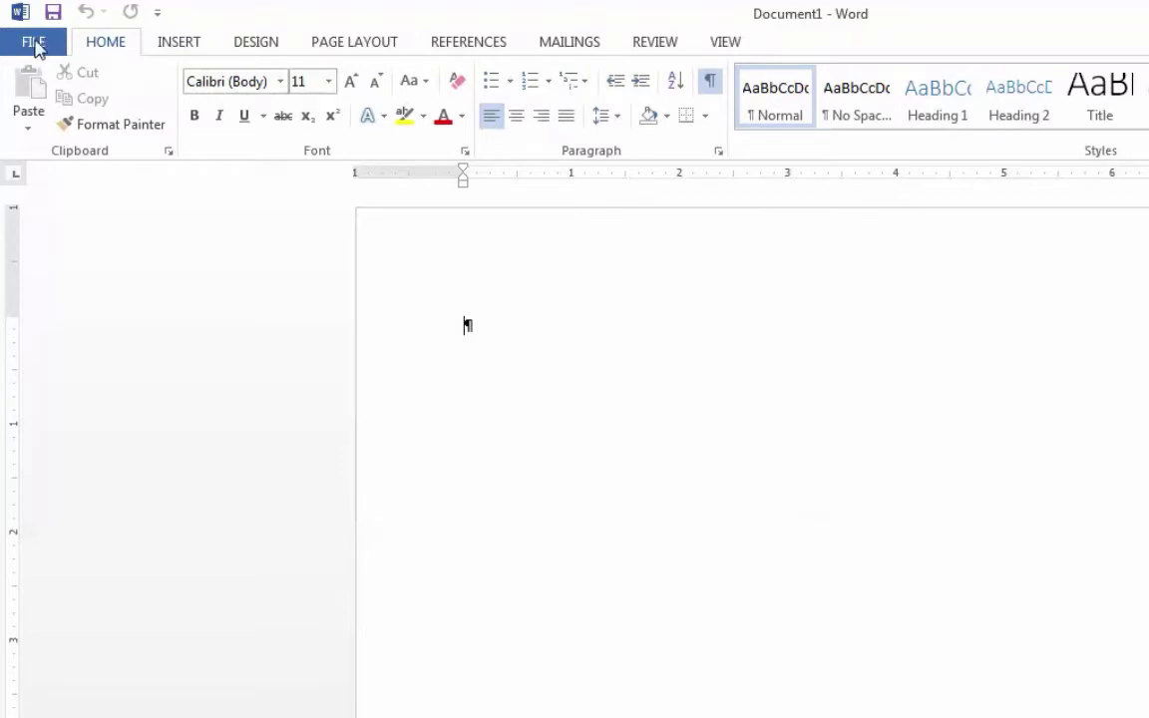
click(35, 46)
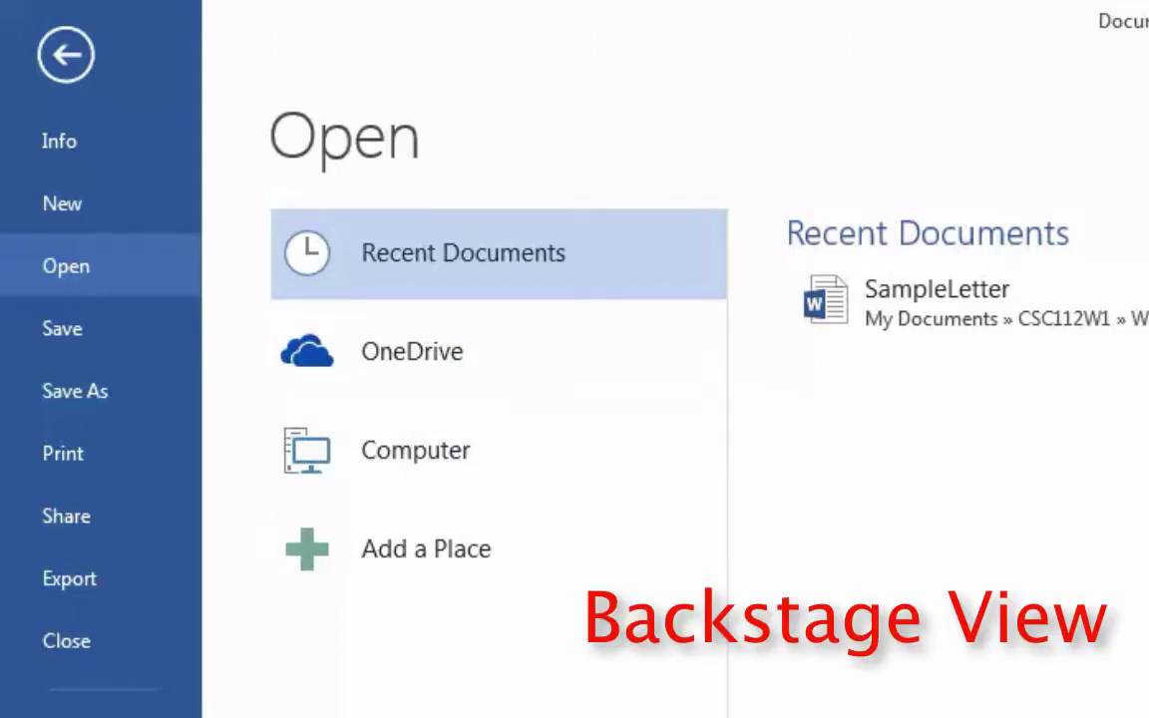
click(65, 59)
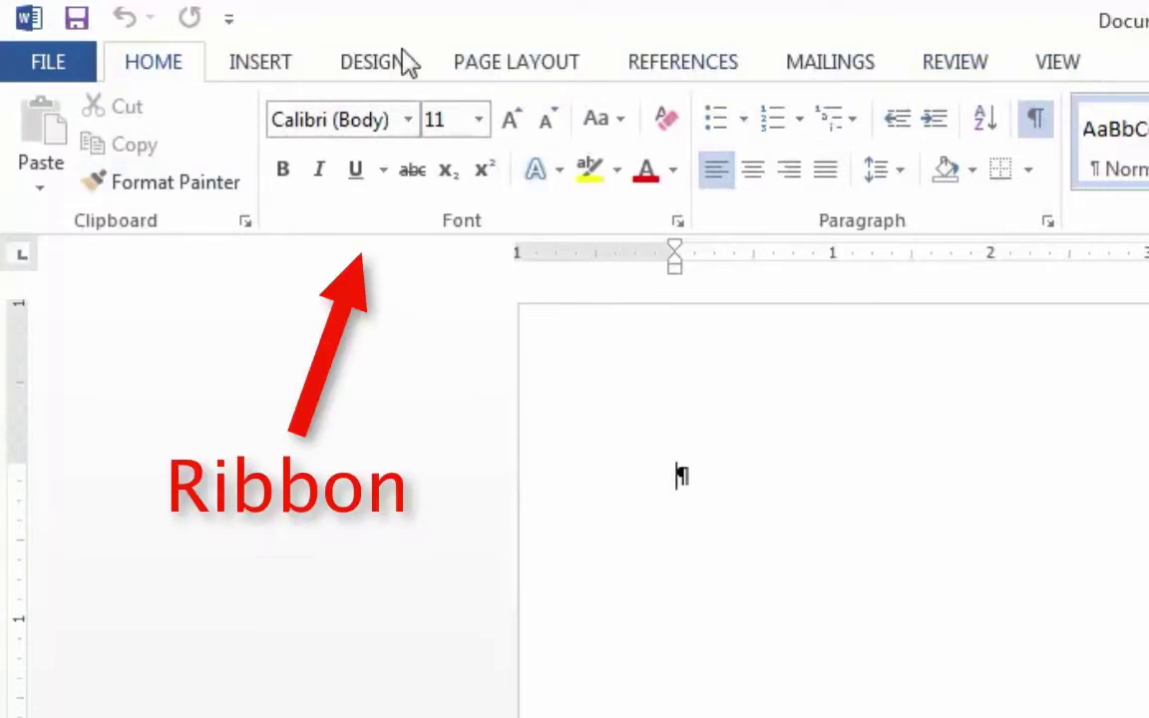
On the View tab, turn the Ruler off and back on so it stays displayed
click(267, 70)
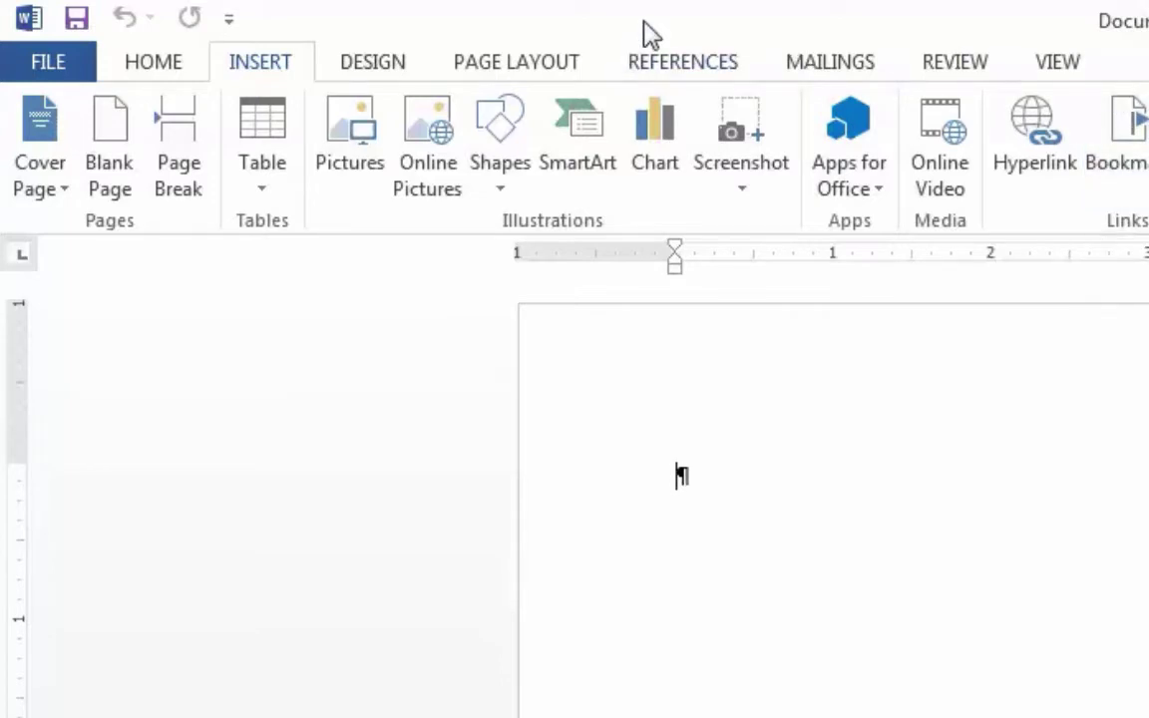
click(1075, 64)
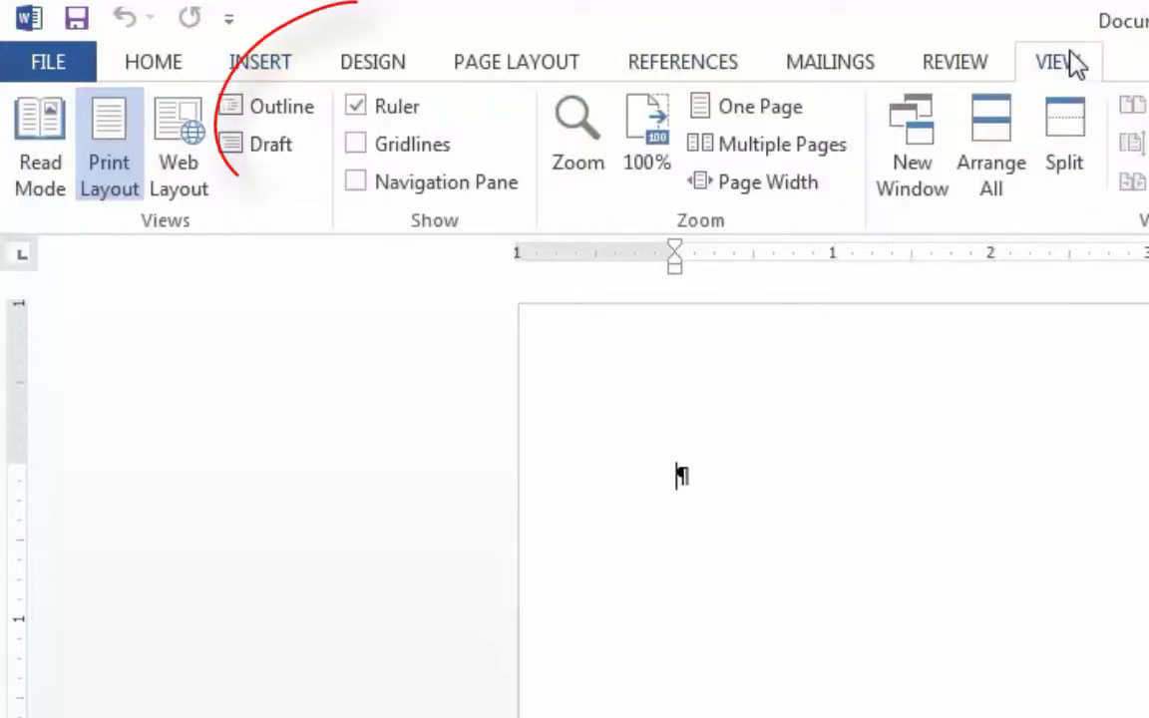
click(356, 107)
click(356, 100)
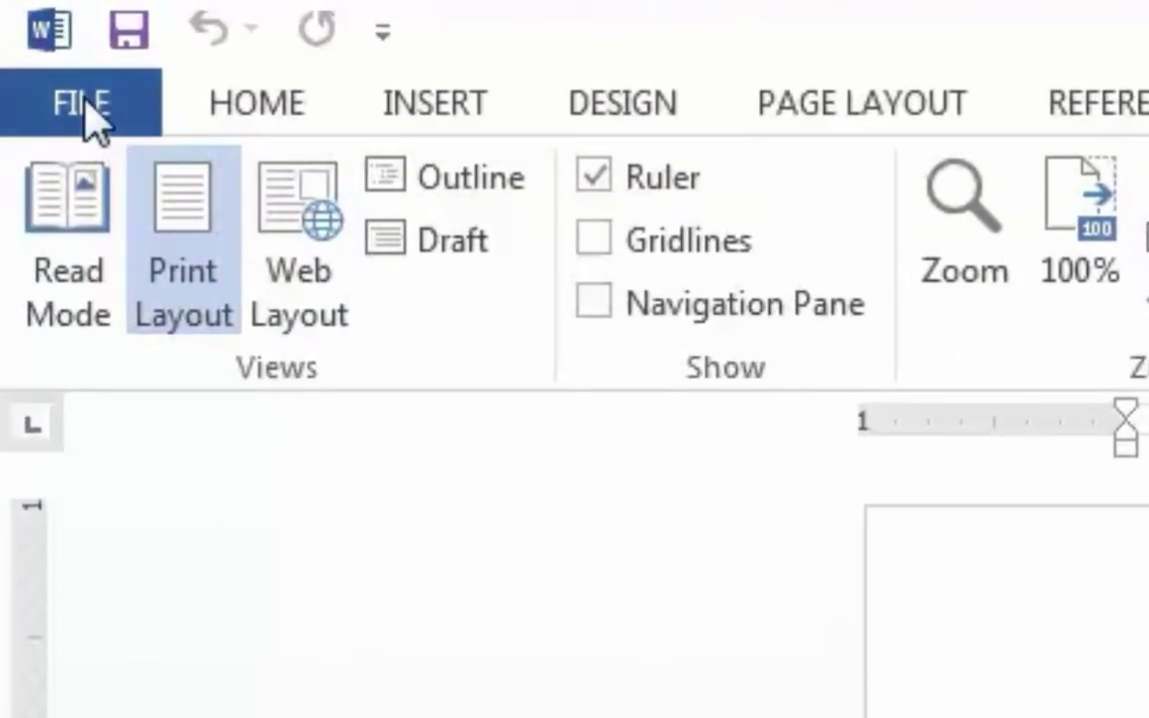
Change the Office Theme in Word Options from White to Dark Gray
click(90, 109)
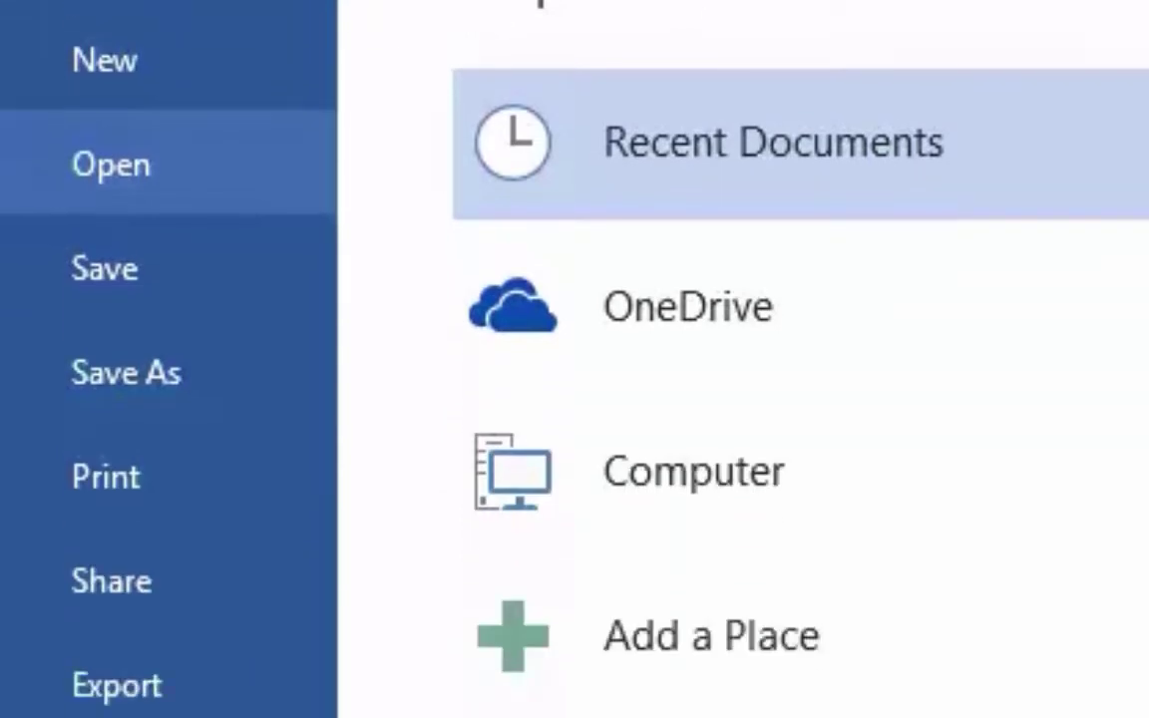
click(116, 469)
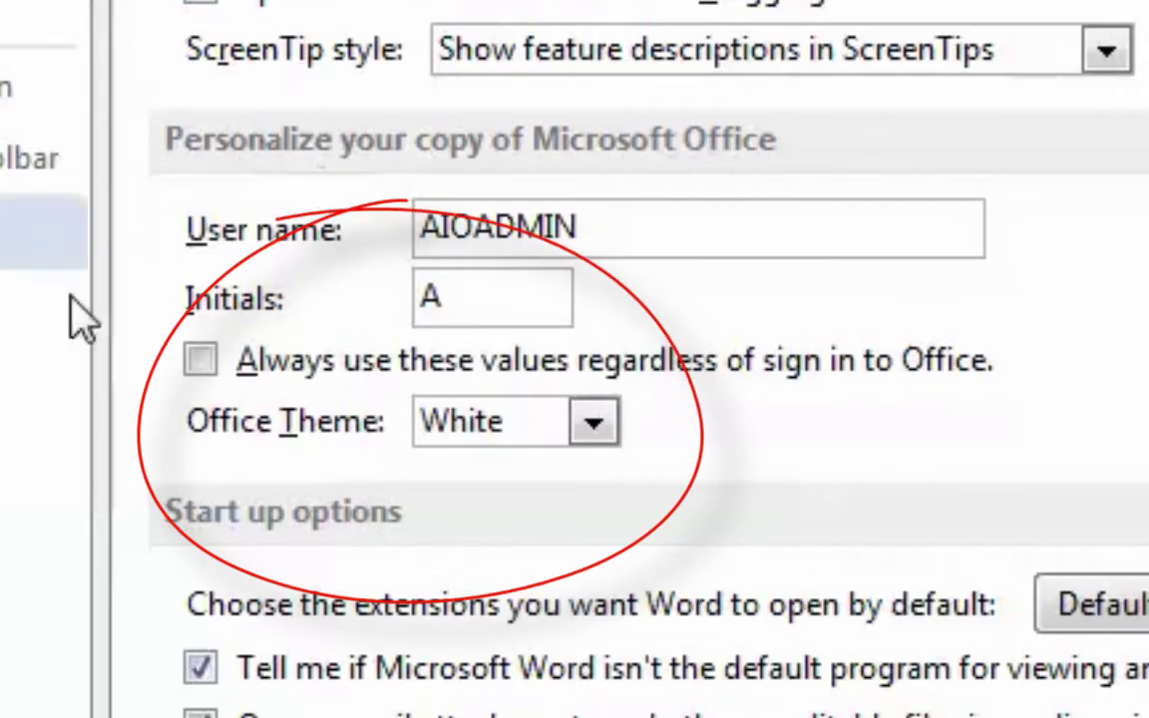
click(590, 429)
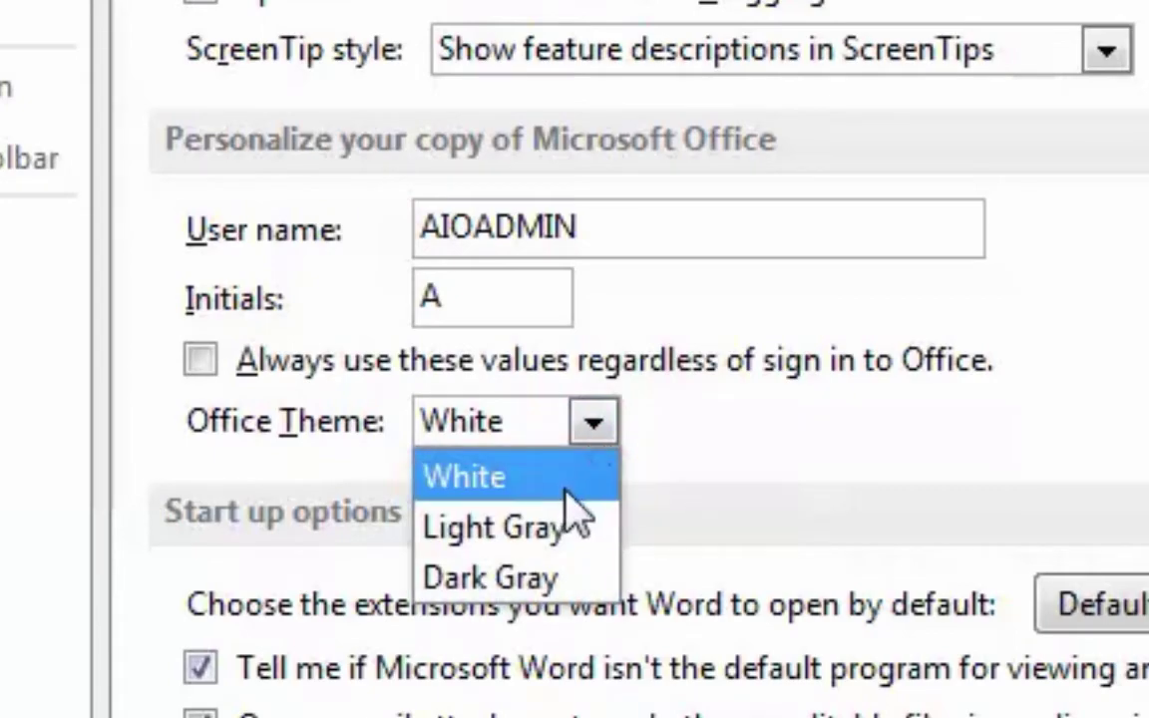
click(559, 580)
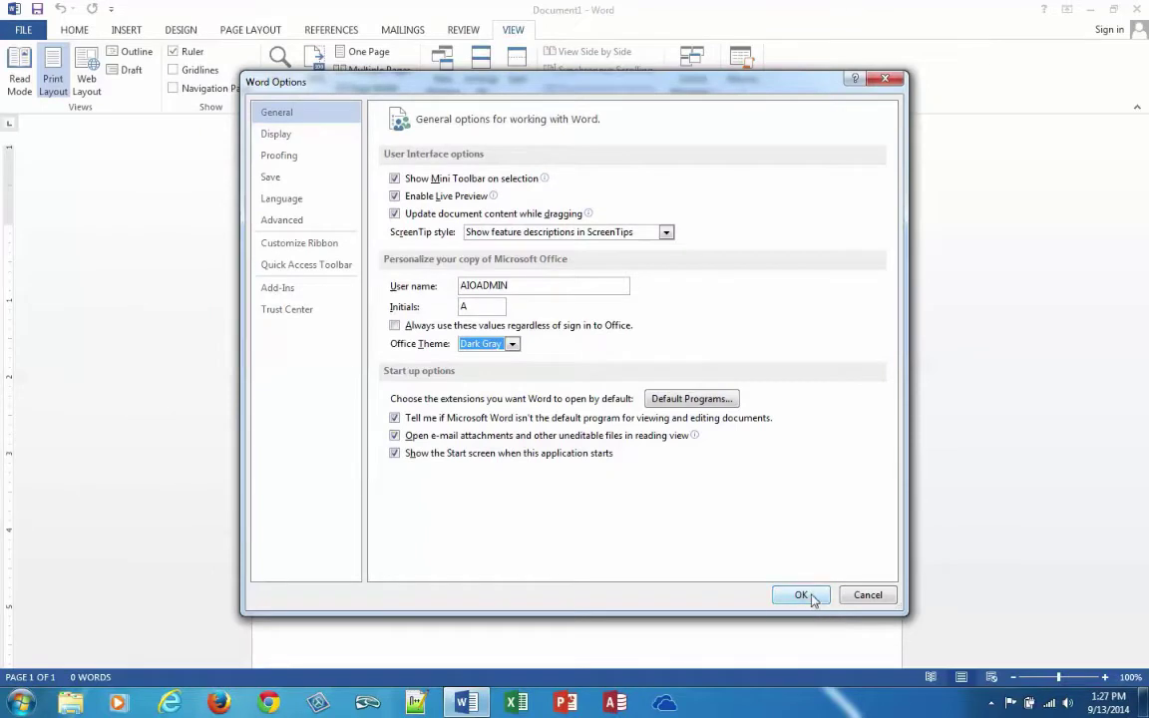
click(811, 597)
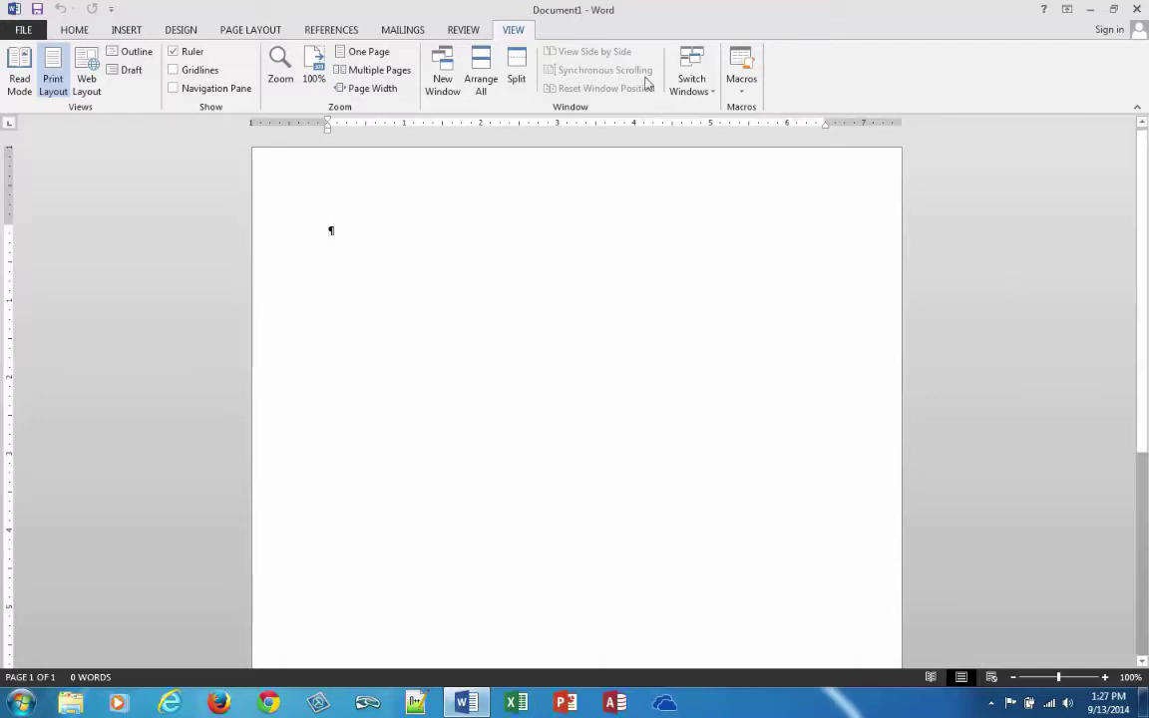
Return to the Home tab and select the document's empty paragraph mark
click(76, 31)
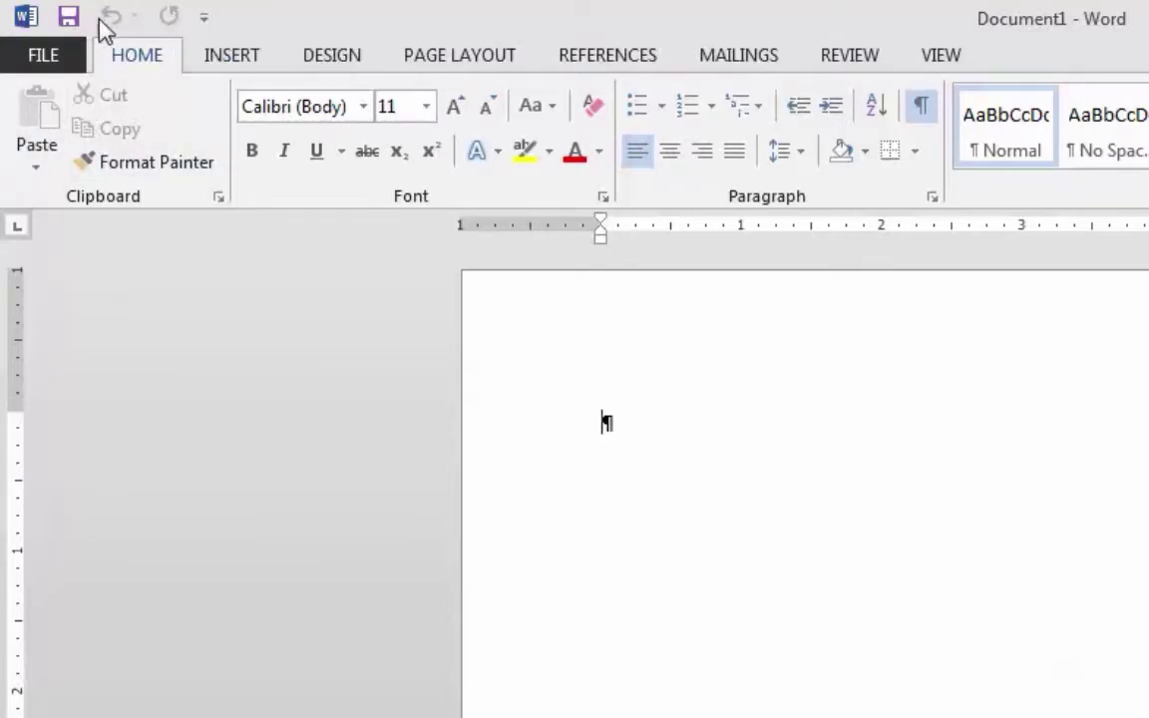
click(26, 18)
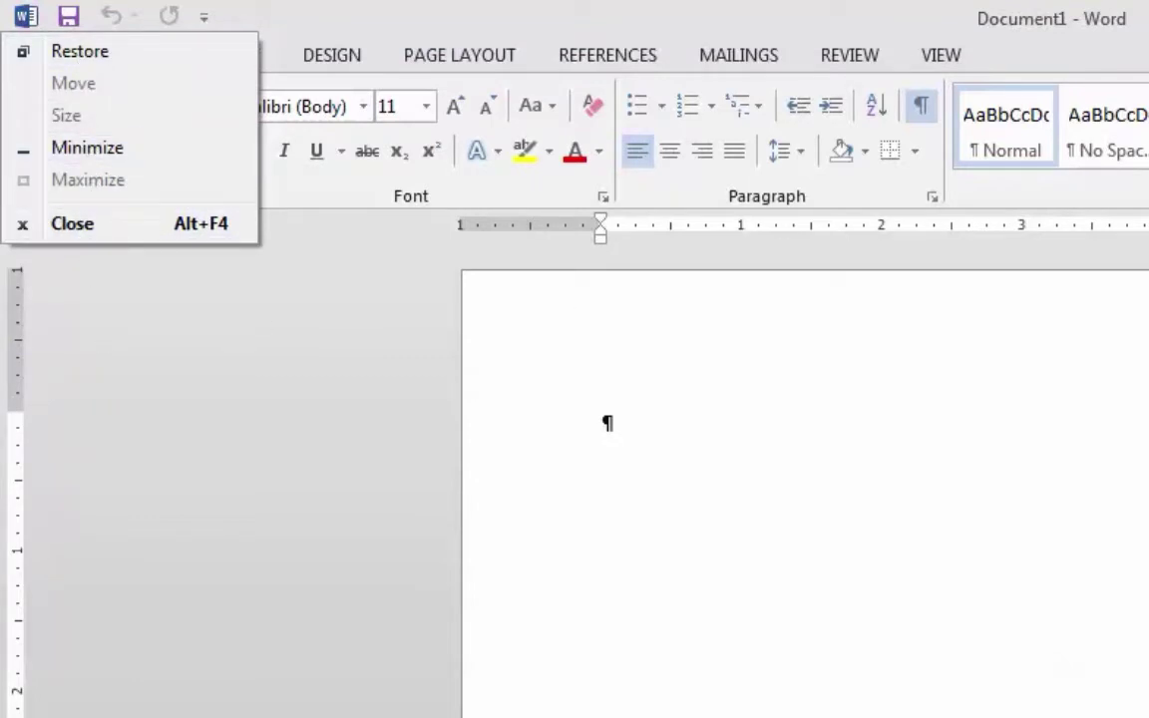
click(213, 372)
click(199, 368)
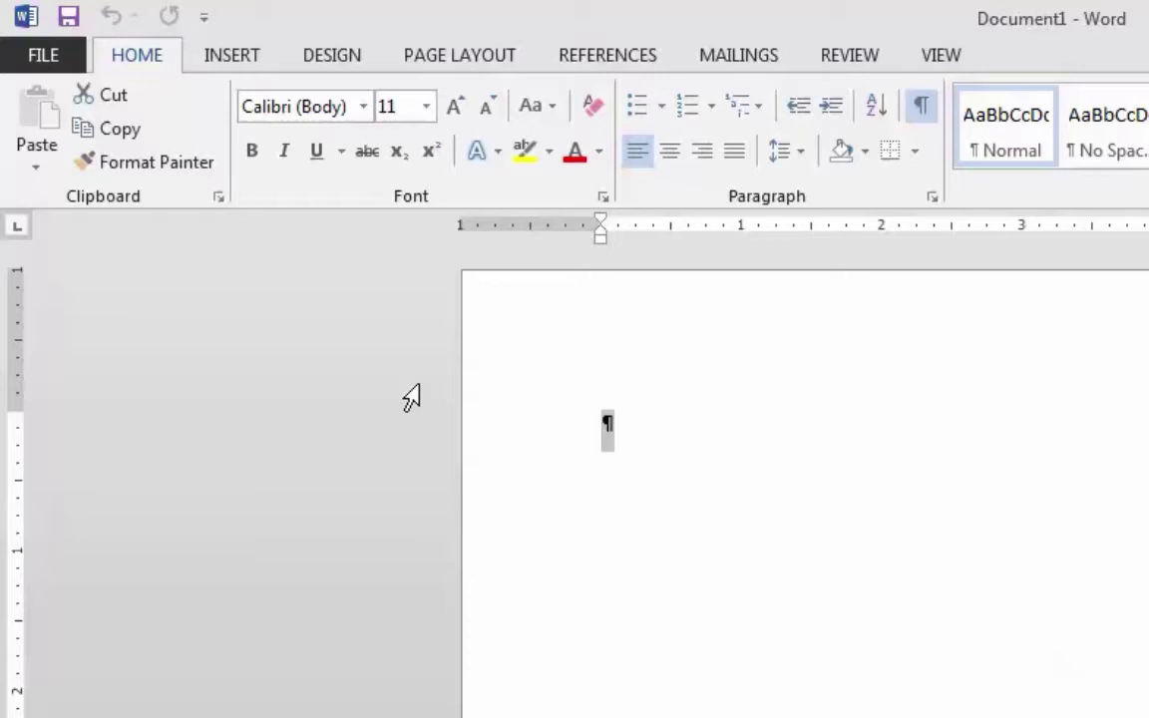
Open Custom Margins in Page Setup and raise the left margin to 1.3"
click(477, 62)
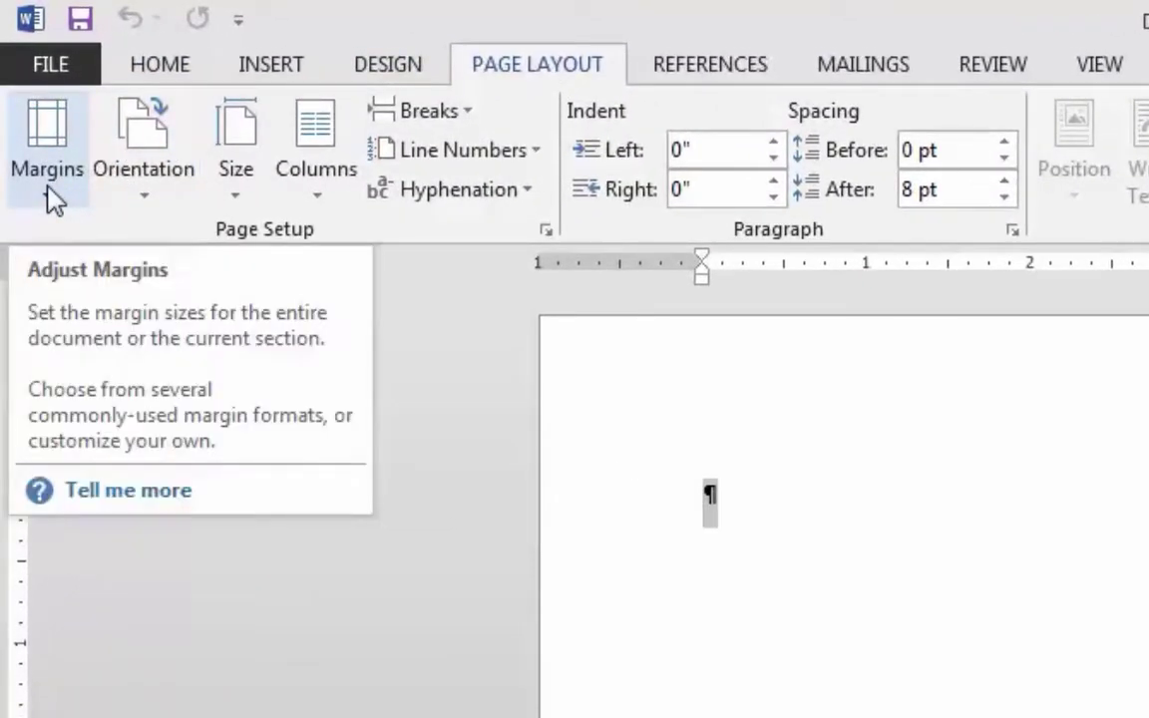
click(47, 191)
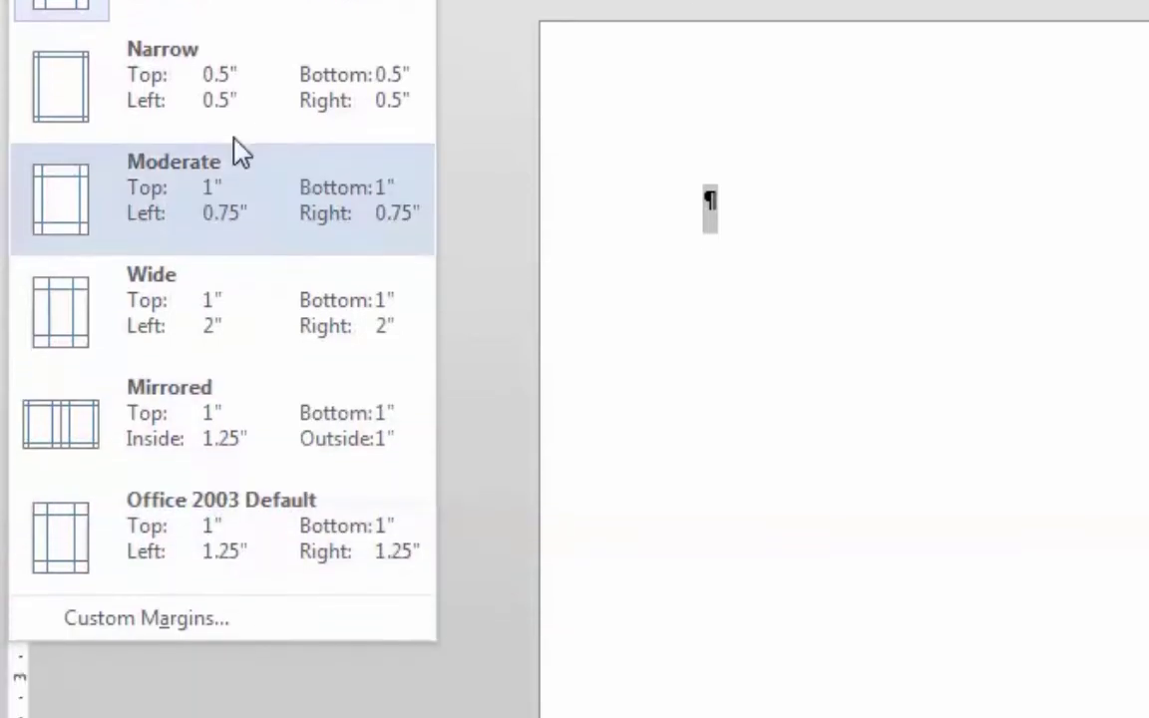
click(190, 621)
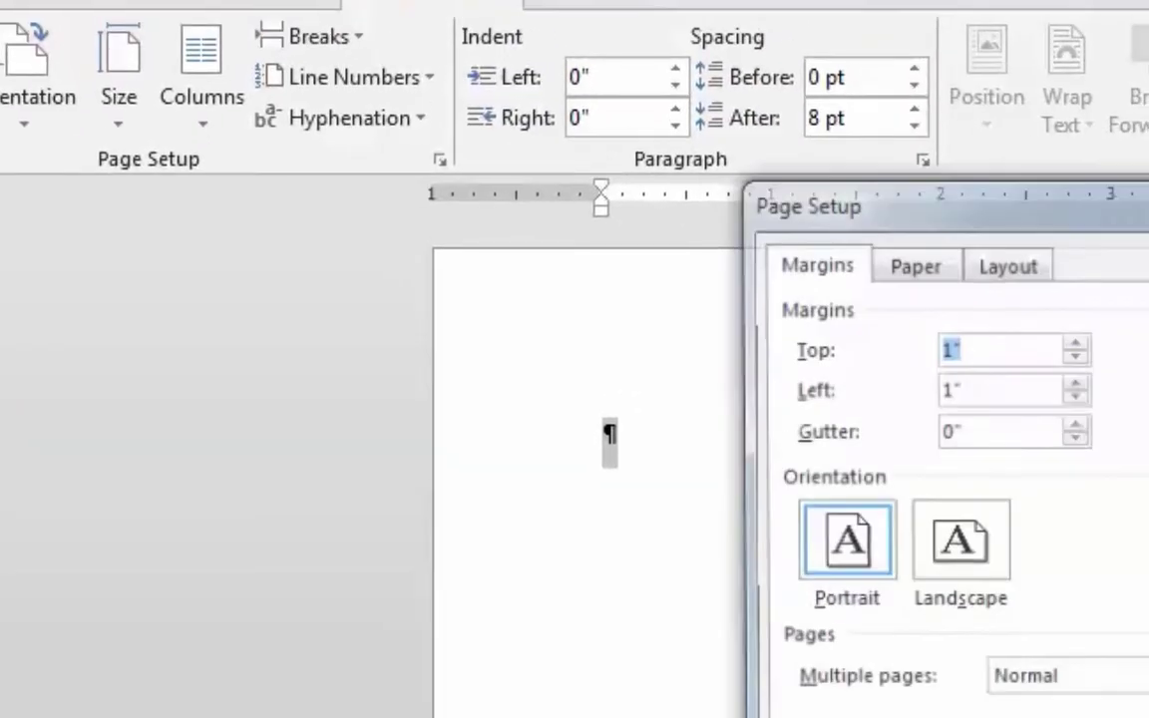
drag(1118, 212, 505, 250)
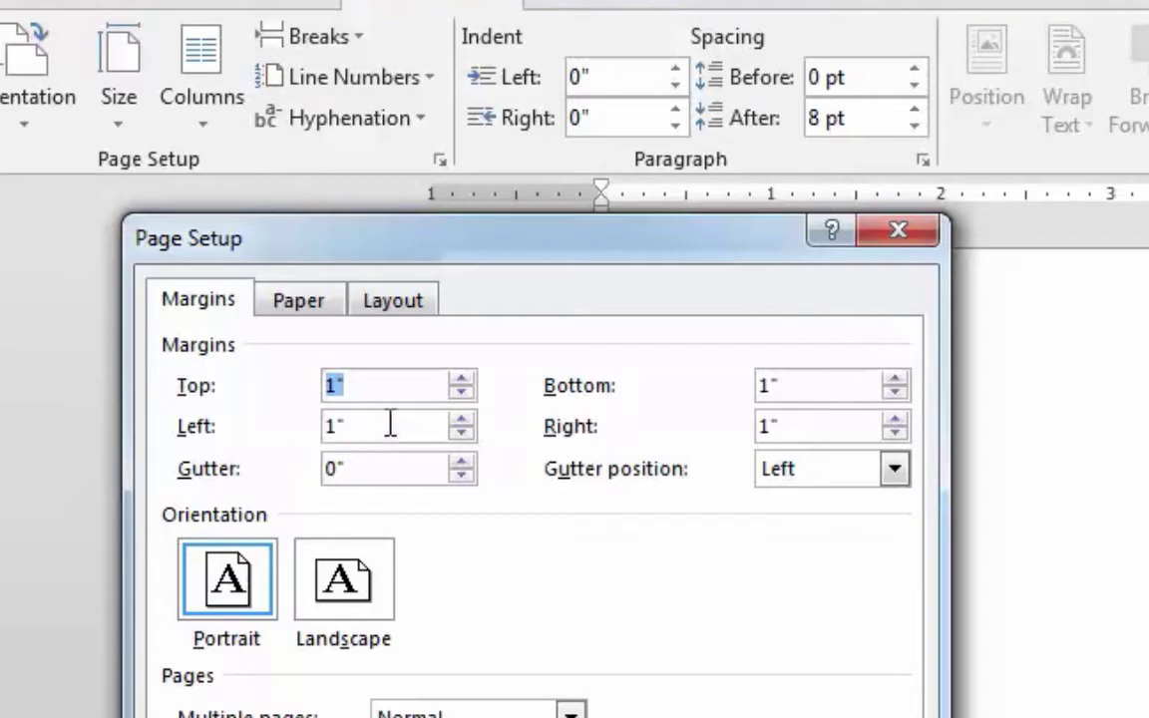
click(464, 417)
click(464, 417)
click(464, 417)
Set the left margin to 1.25", then apply the Office 2003 Default margins preset
click(352, 427)
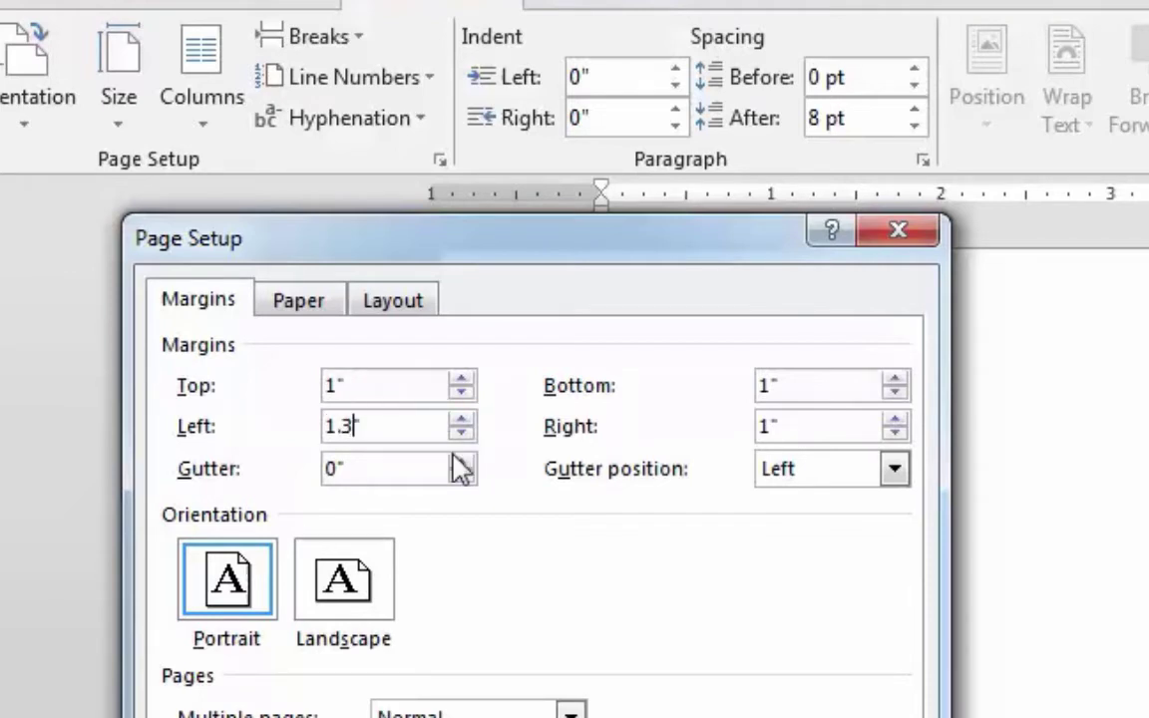
key(BackSpace)
text(25)
click(589, 539)
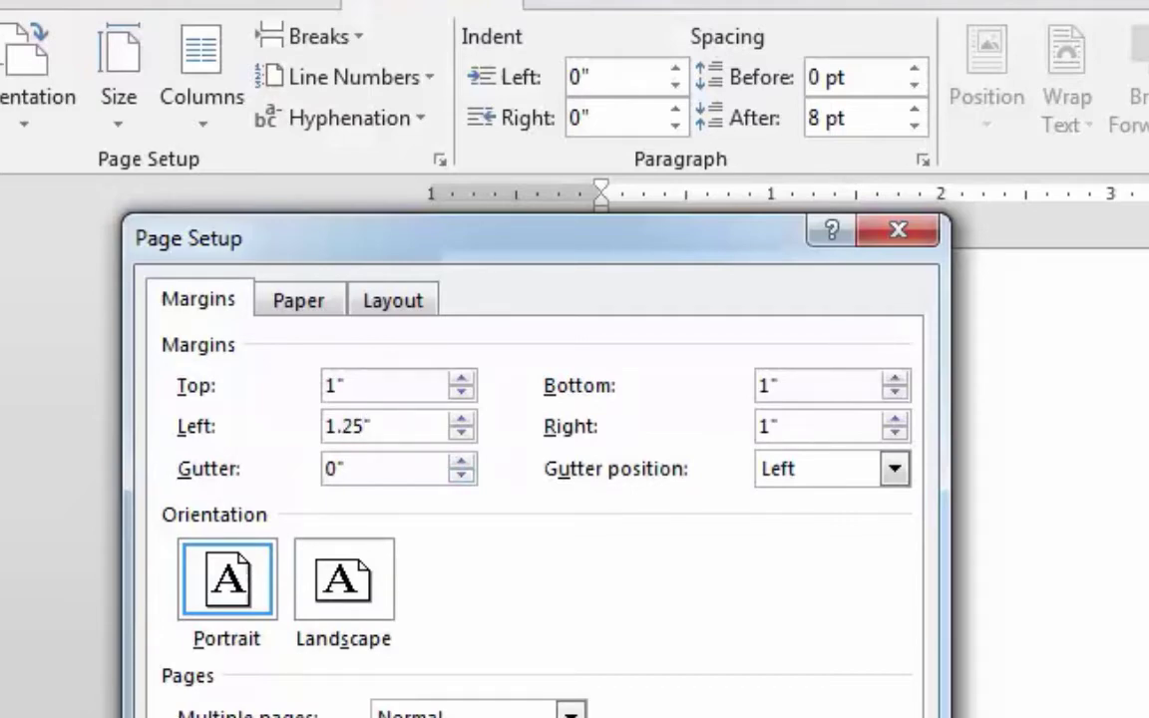
key(Return)
click(2, 64)
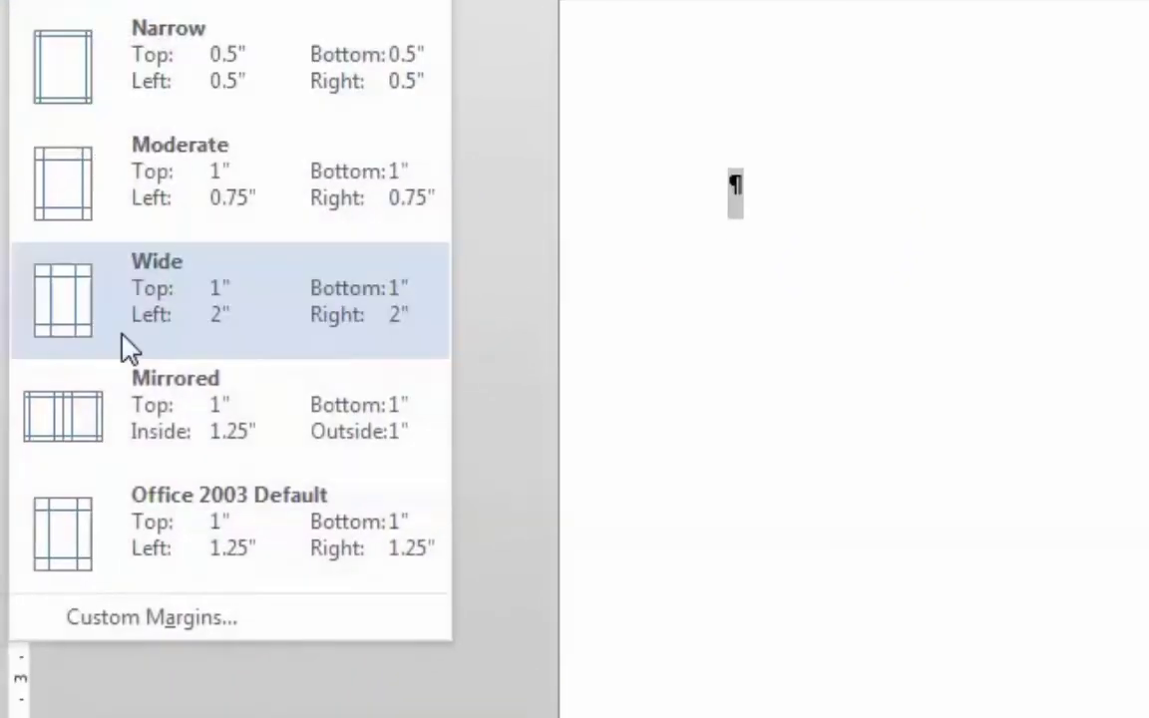
click(155, 533)
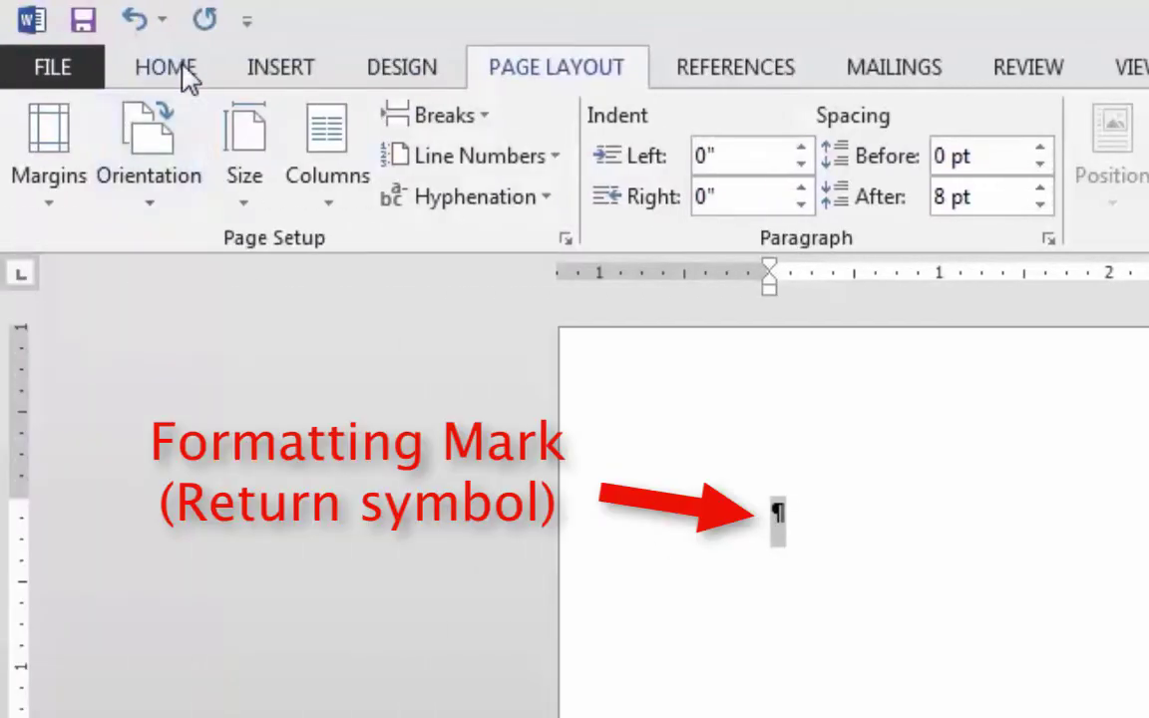
Switch back to the Home tab's formatting and style commands
click(185, 68)
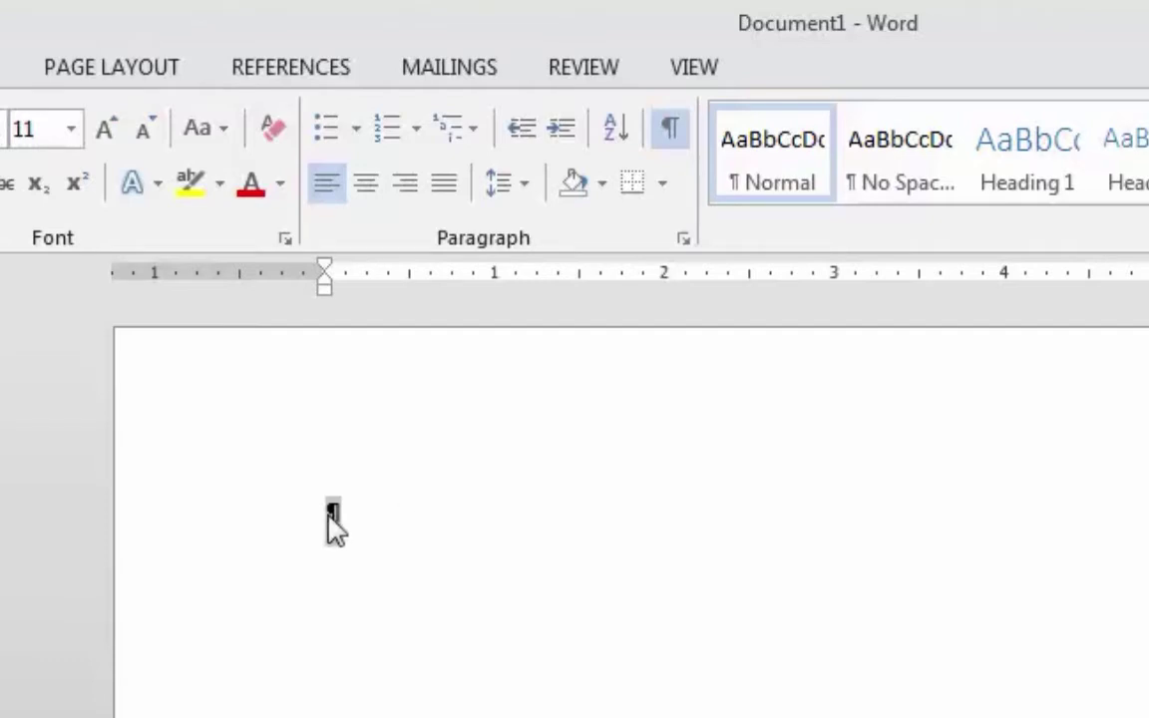
Type the person's full name on the first line and their street address below it
click(458, 507)
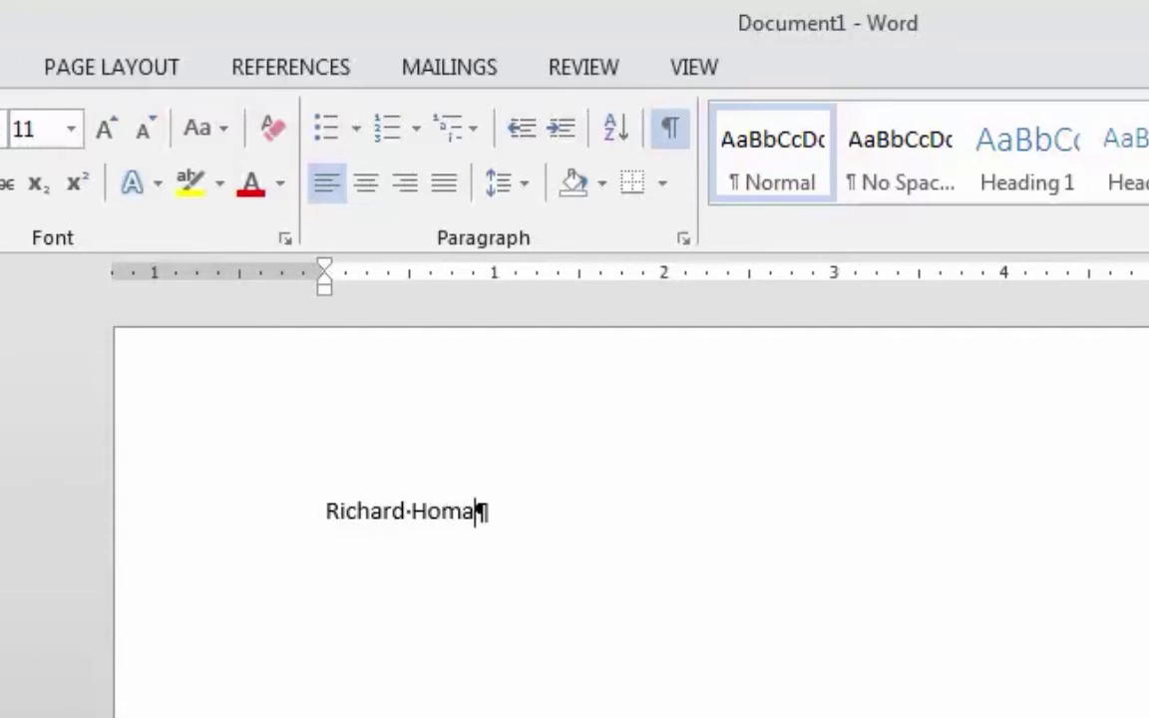
key(Return)
text(1234 Main Str)
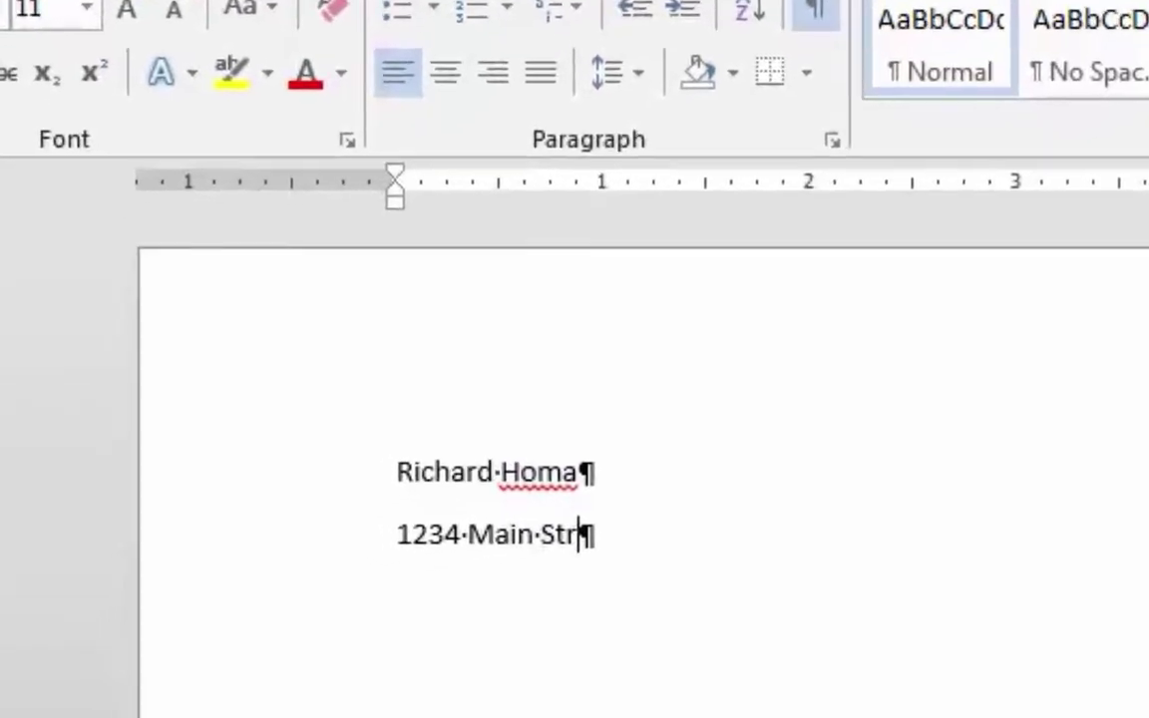
text(eet)
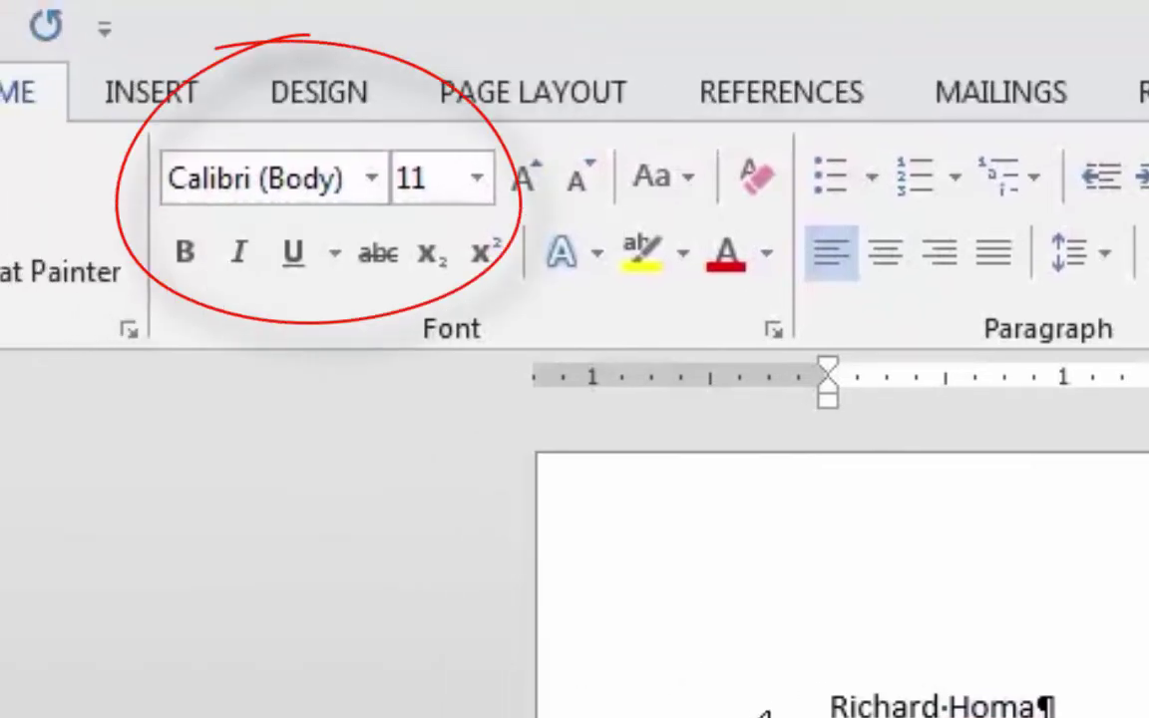
key(Return)
text(1234 Main Street)
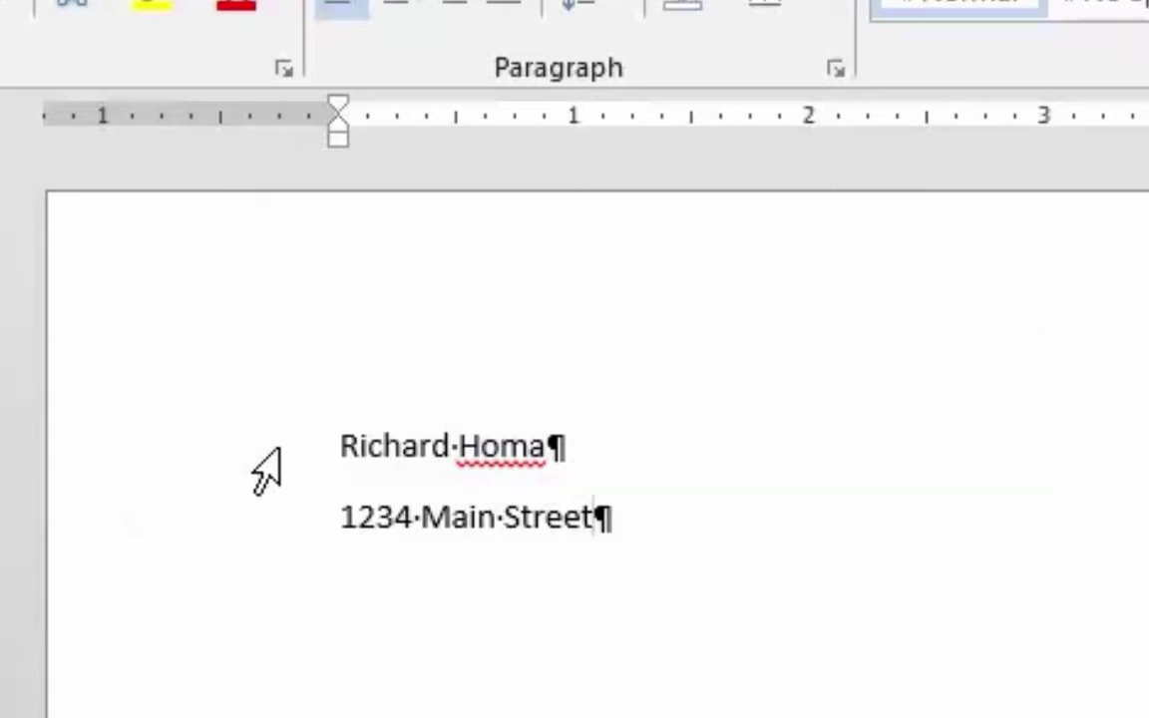
Select the name and street address paragraphs by dragging down the left margin
drag(118, 454, 95, 531)
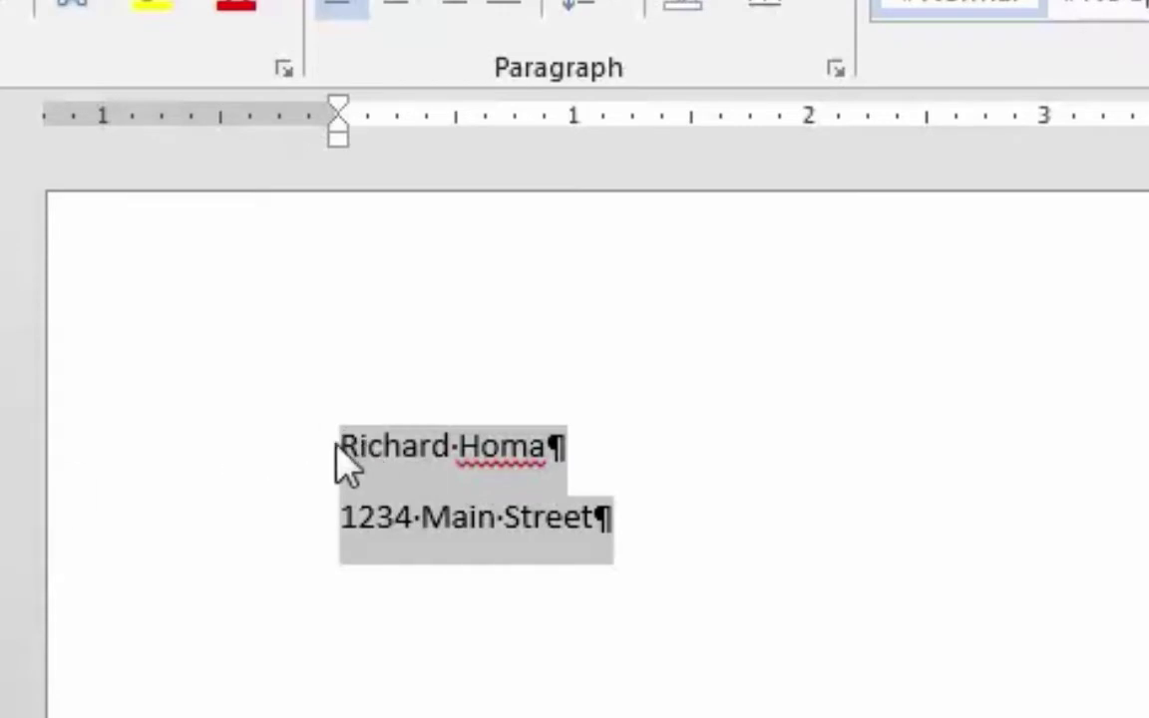
drag(121, 459, 86, 602)
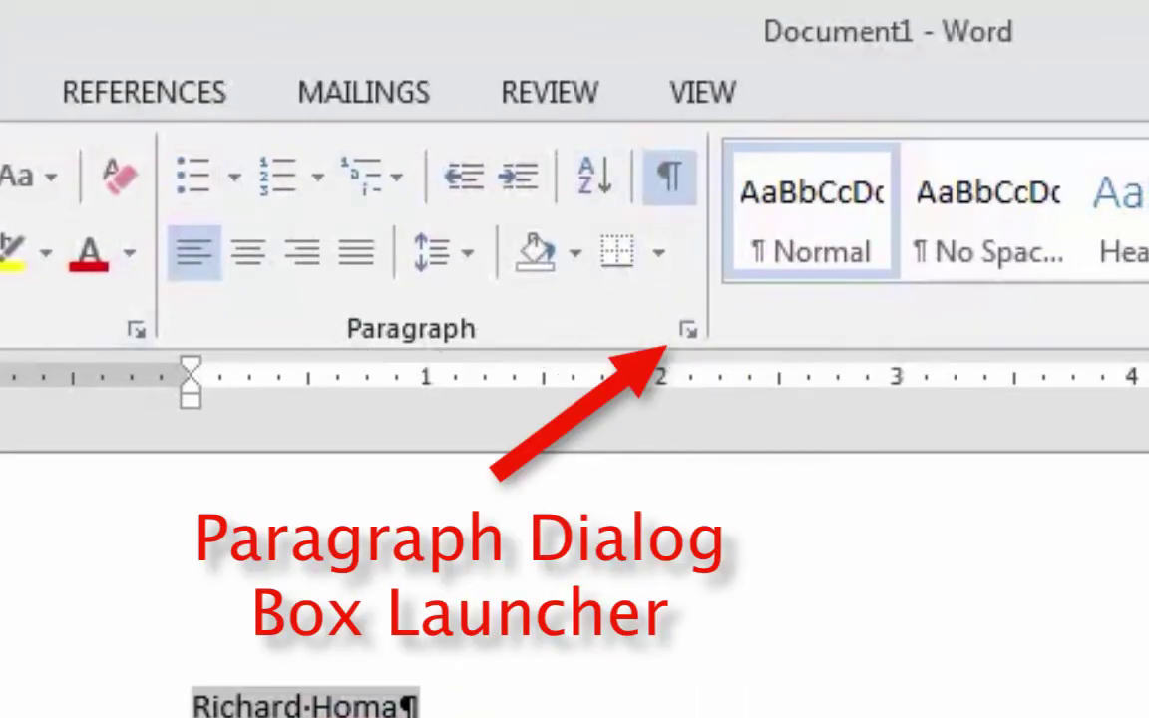
Lower Spacing After from 8 pt to 0 pt for both paragraphs, then deselect them
click(689, 331)
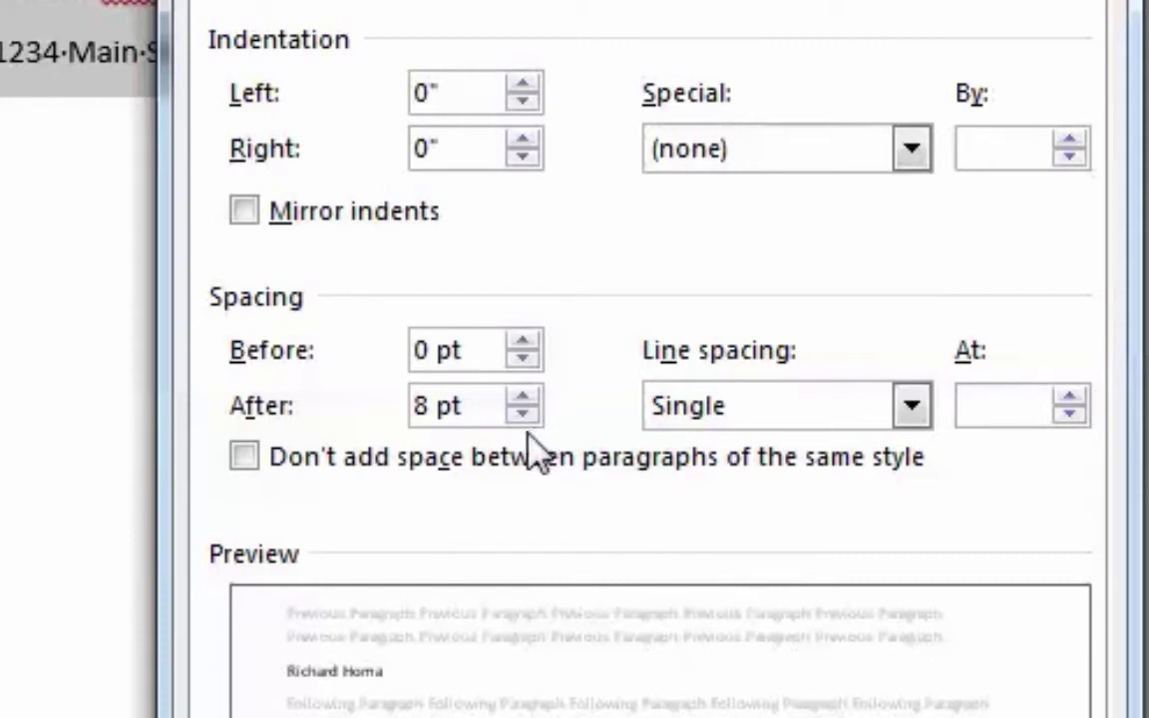
click(522, 413)
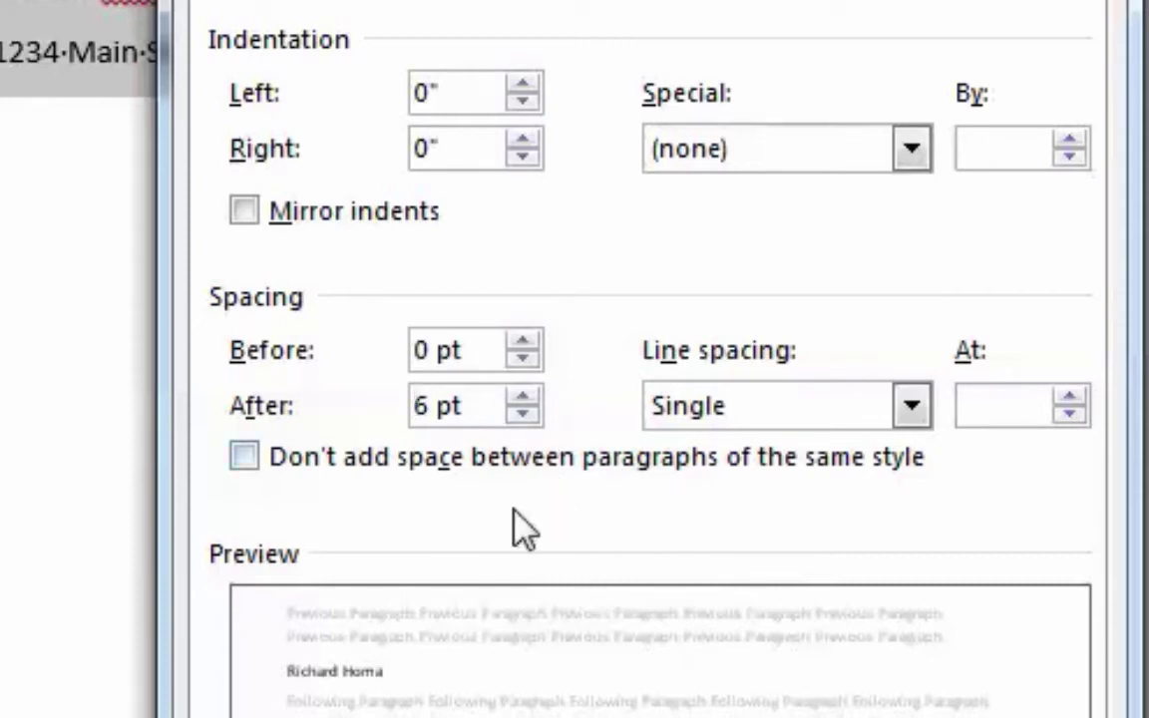
click(527, 415)
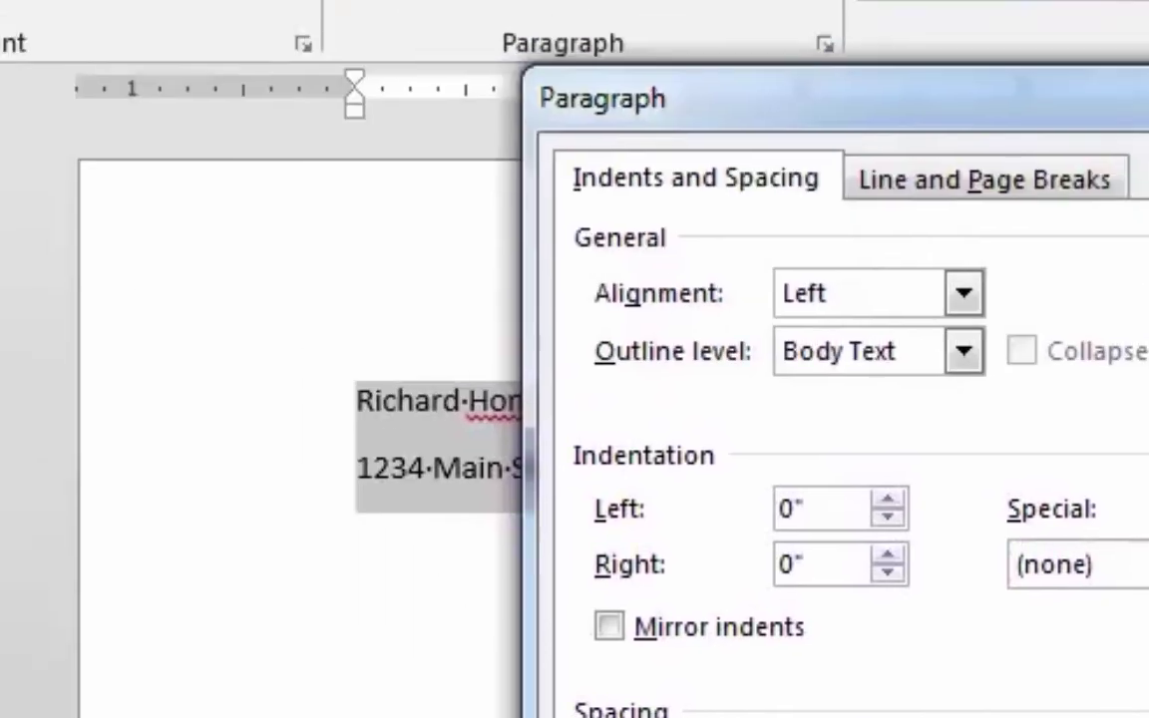
key(Return)
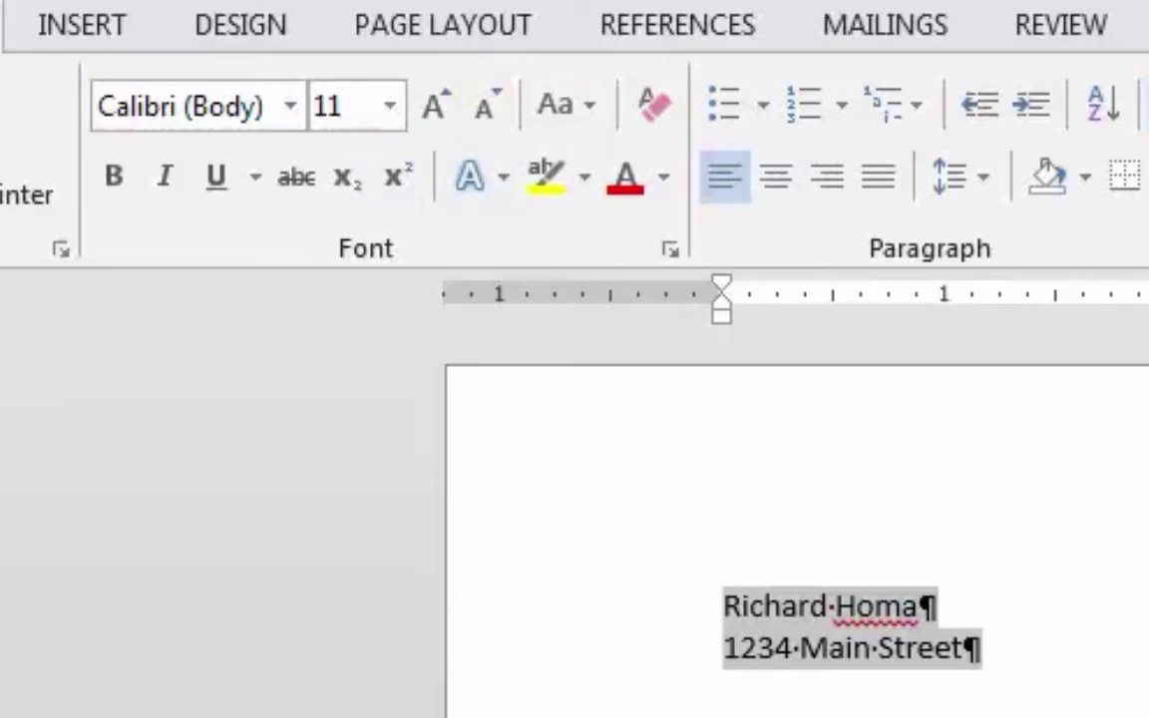
key(Right)
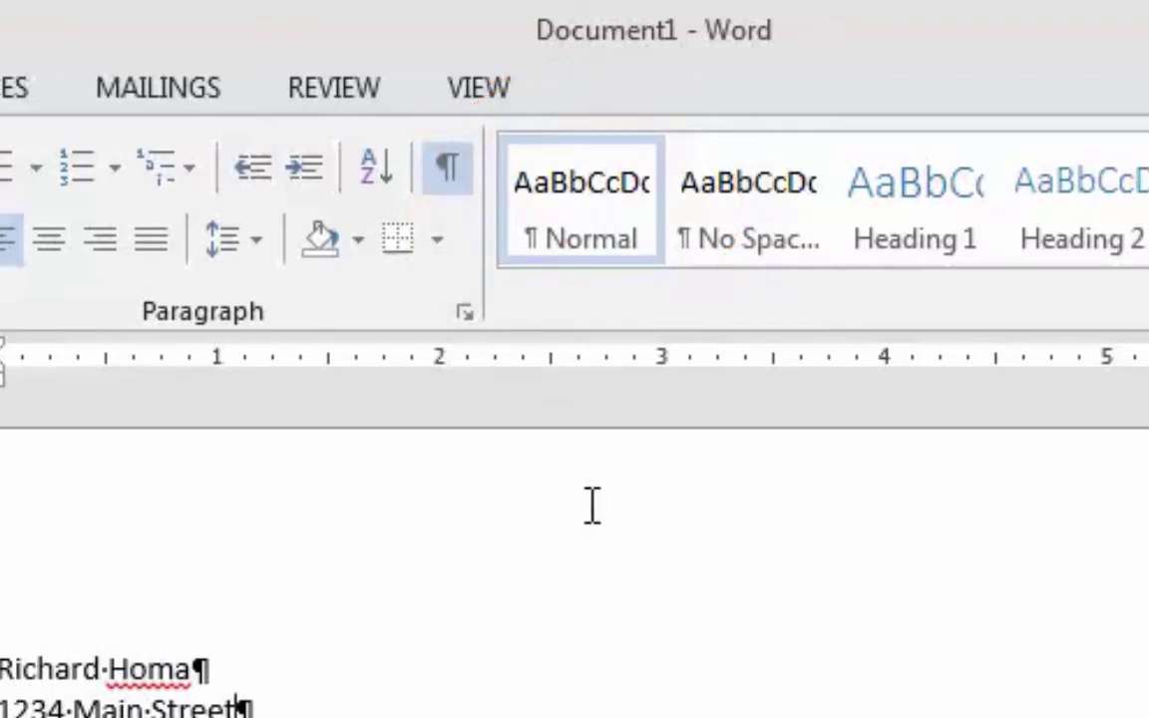
Open the Modify Style dialog for the Normal style and show its font list
right_click(611, 211)
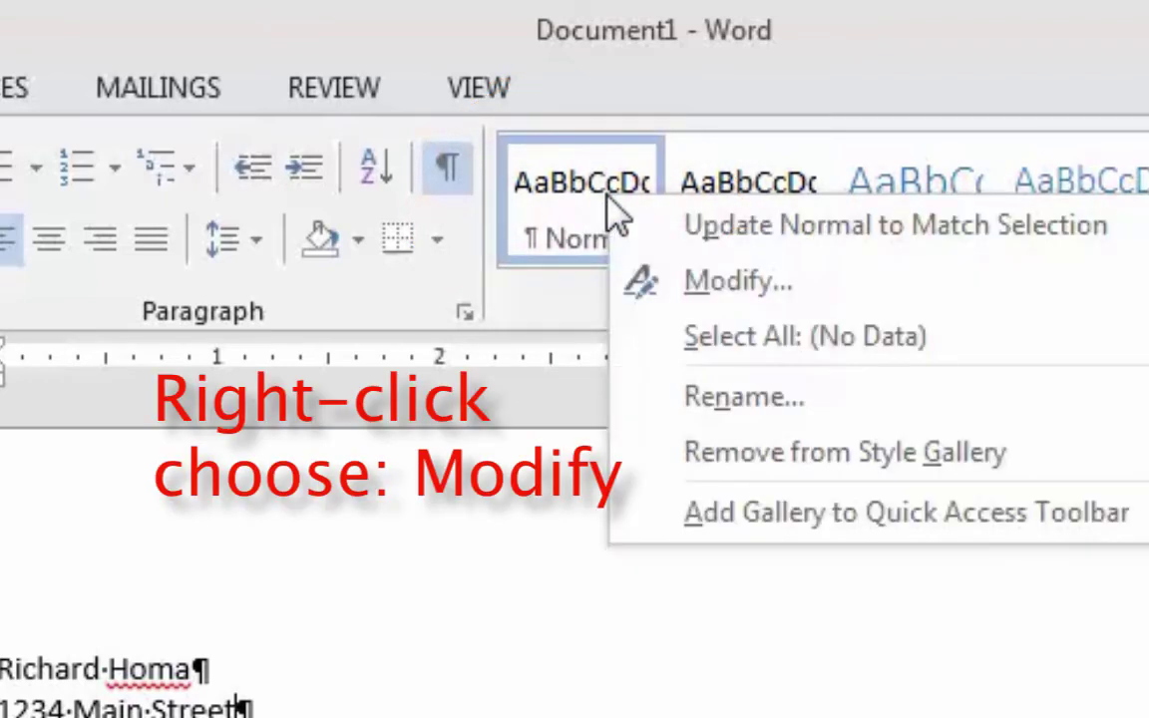
click(872, 288)
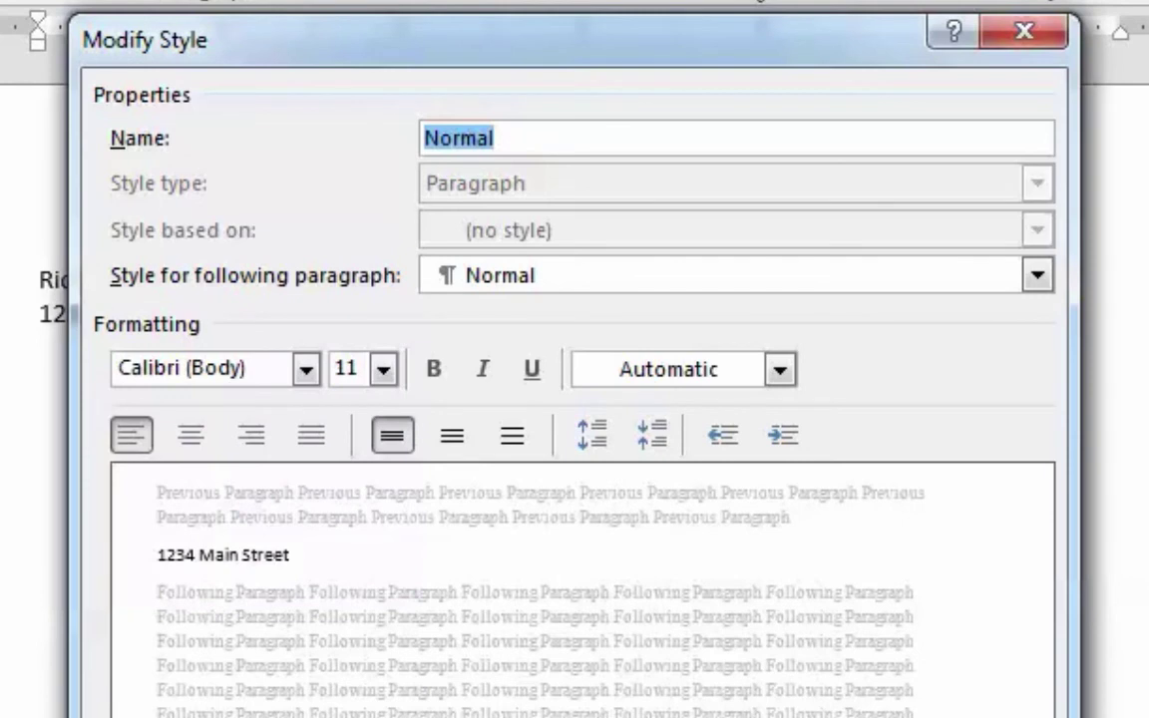
click(306, 370)
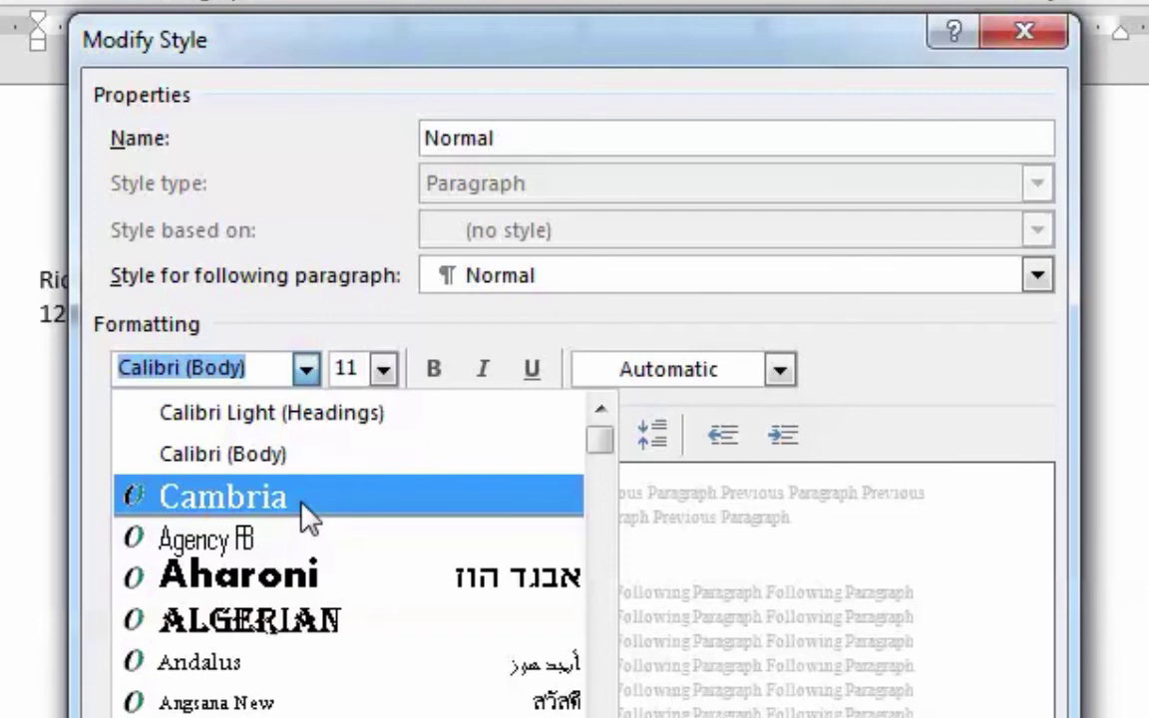
Change the Normal style's font from Calibri 11 pt to Cambria 12 pt
click(305, 515)
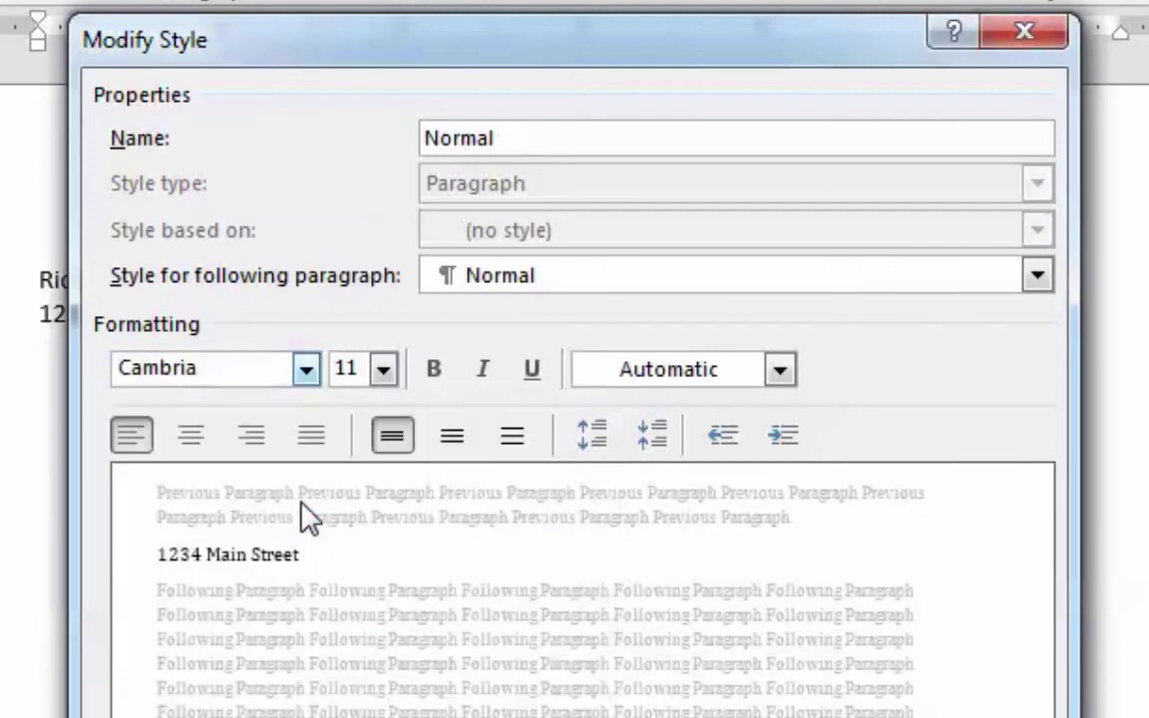
click(385, 370)
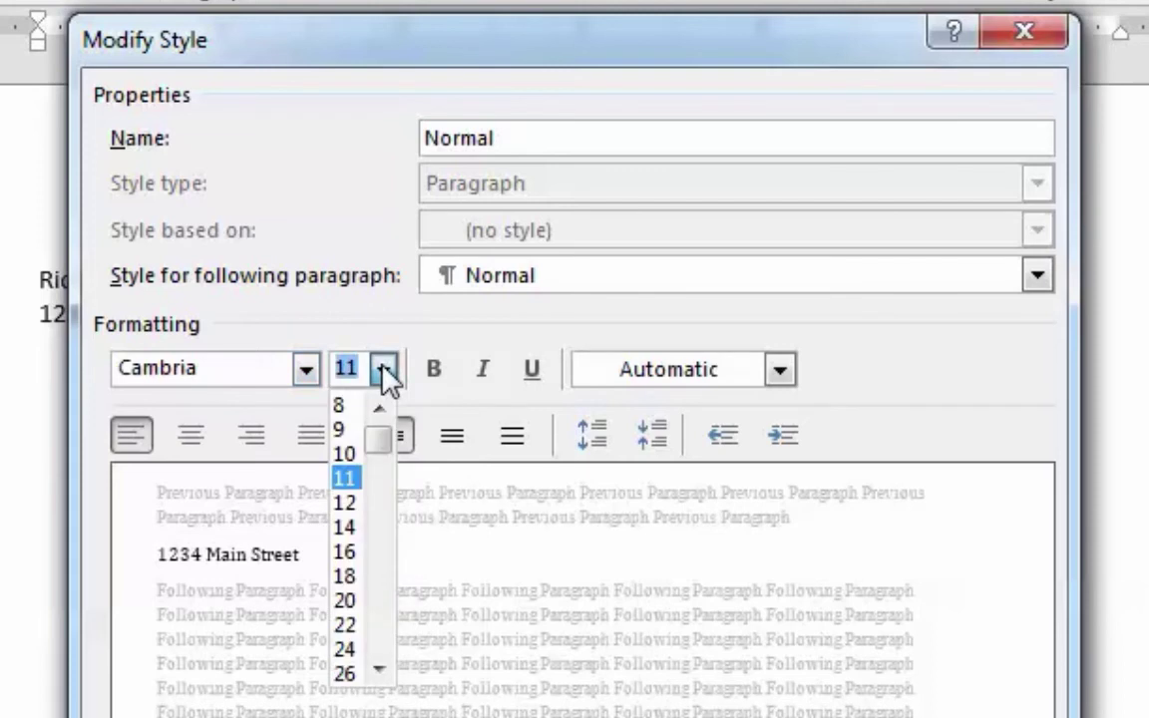
click(351, 501)
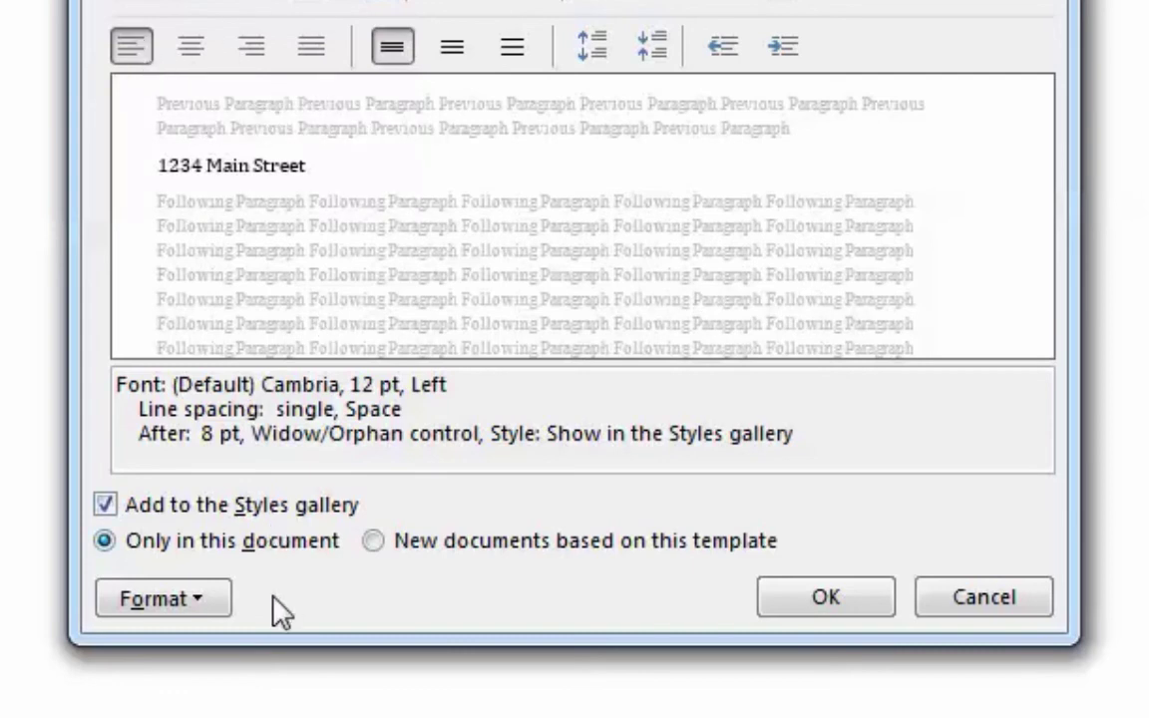
Set the Normal style's space after to 0 pt and save it for new documents from this template
click(200, 601)
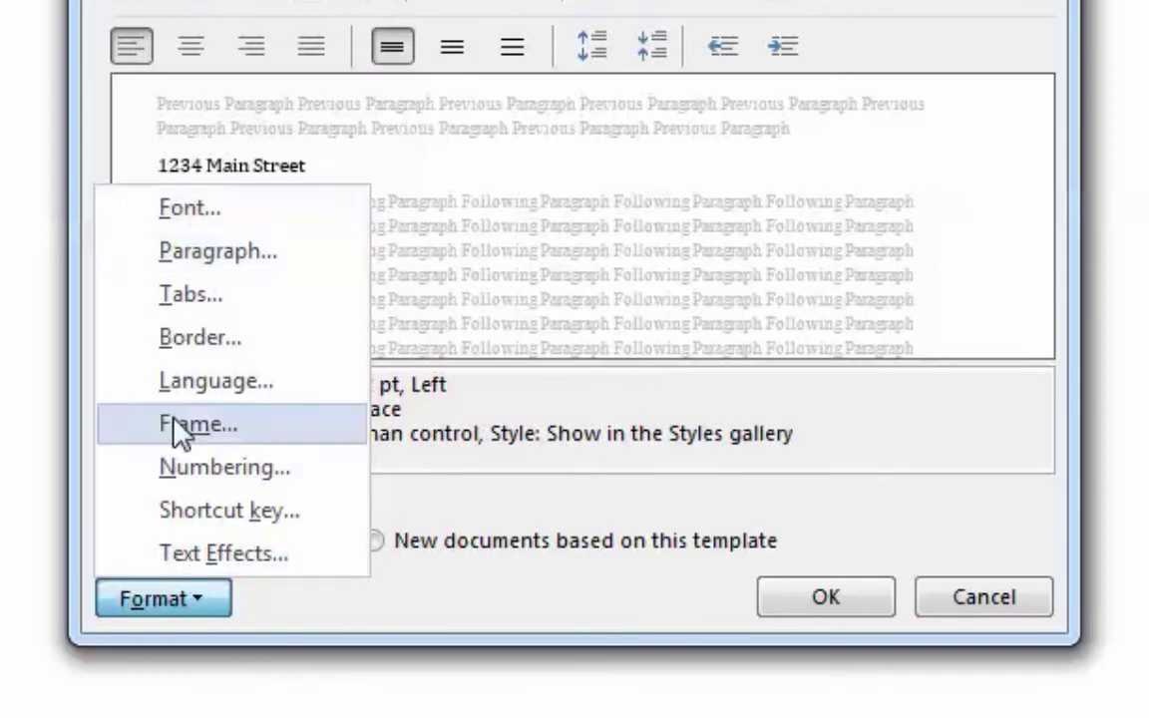
click(231, 262)
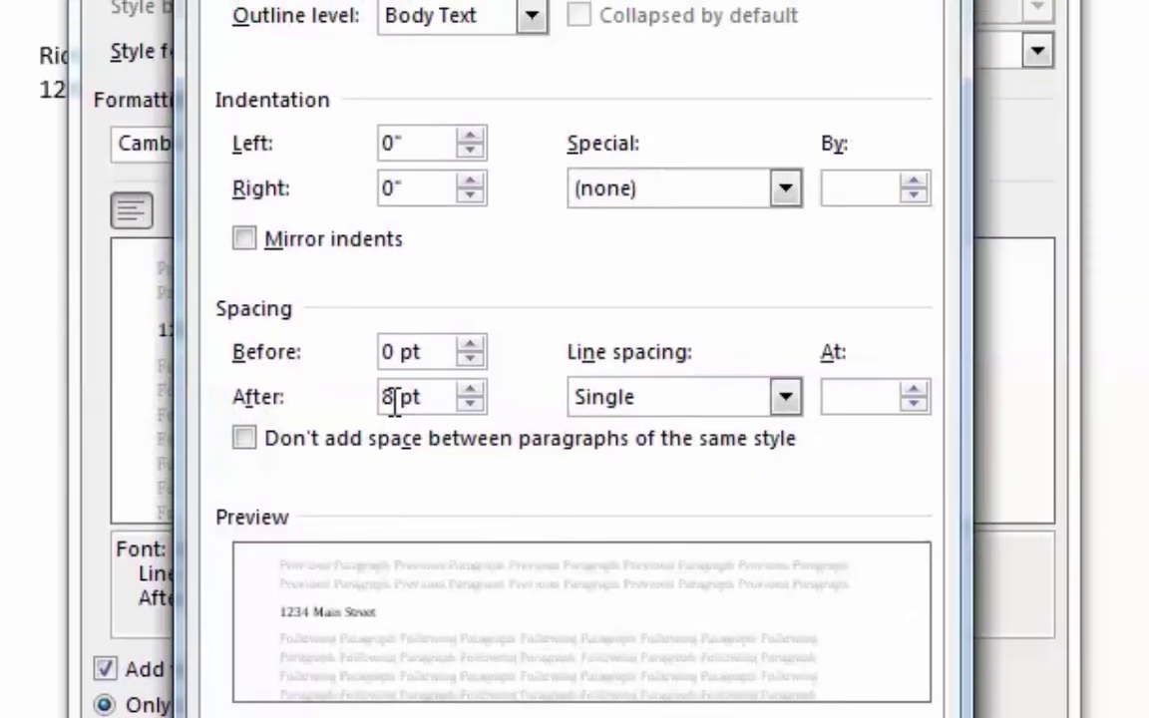
click(469, 402)
click(469, 402)
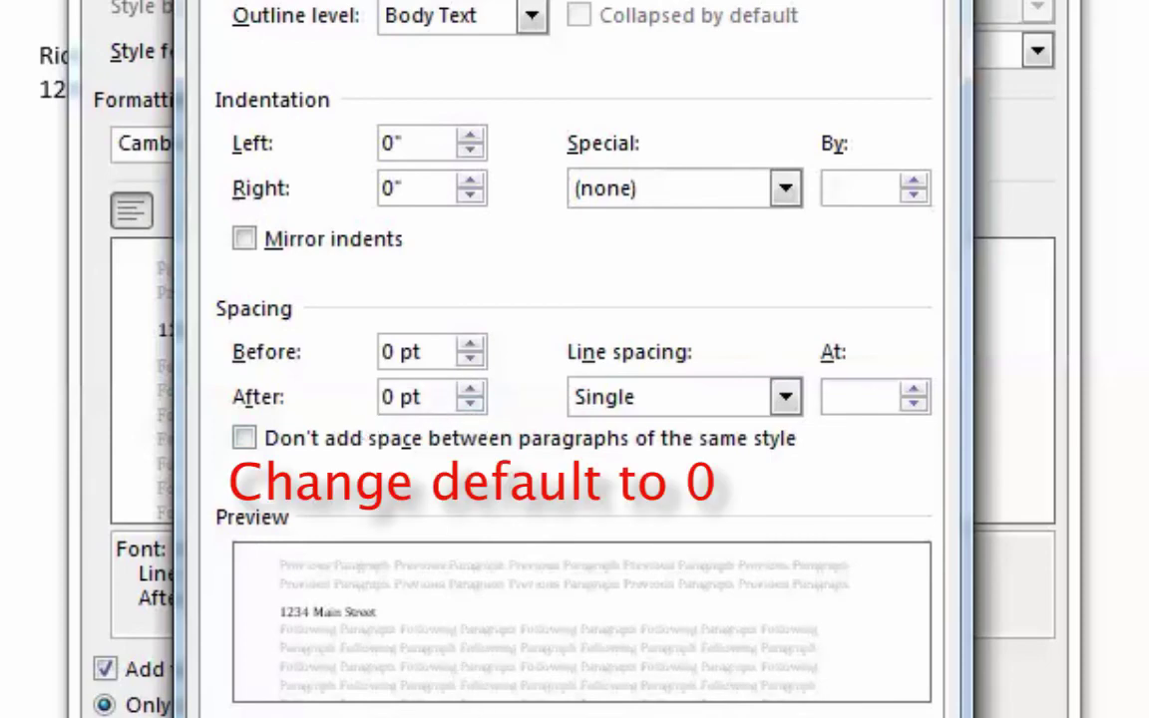
key(Return)
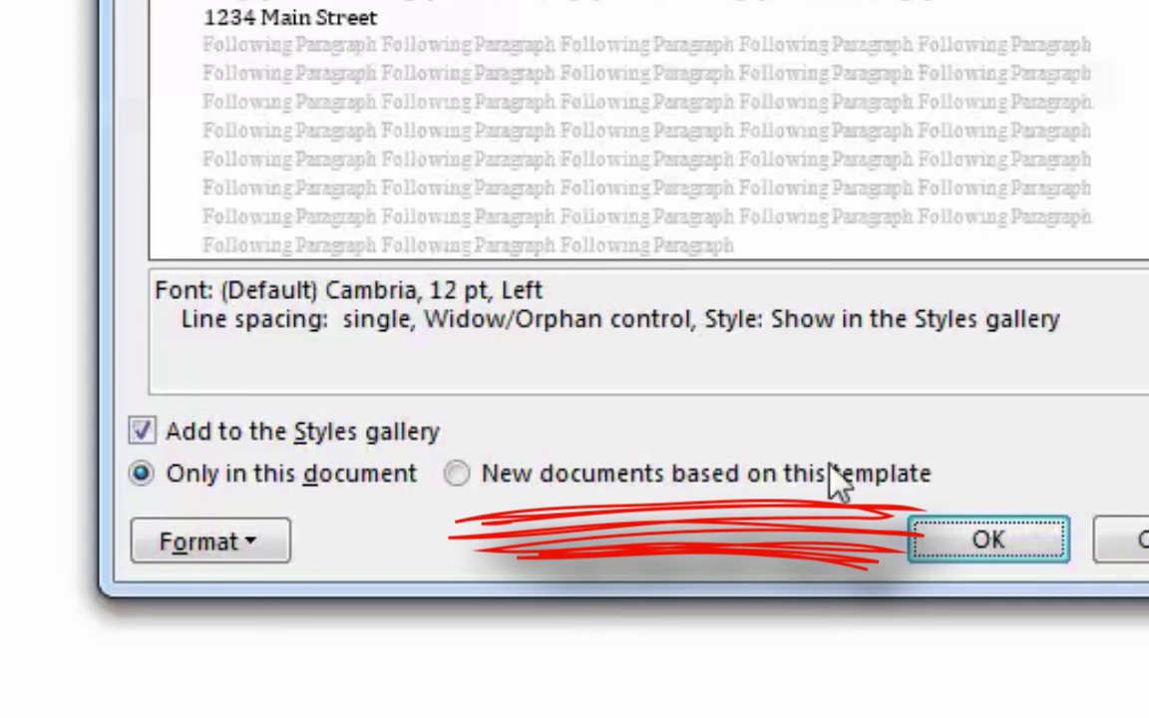
click(457, 473)
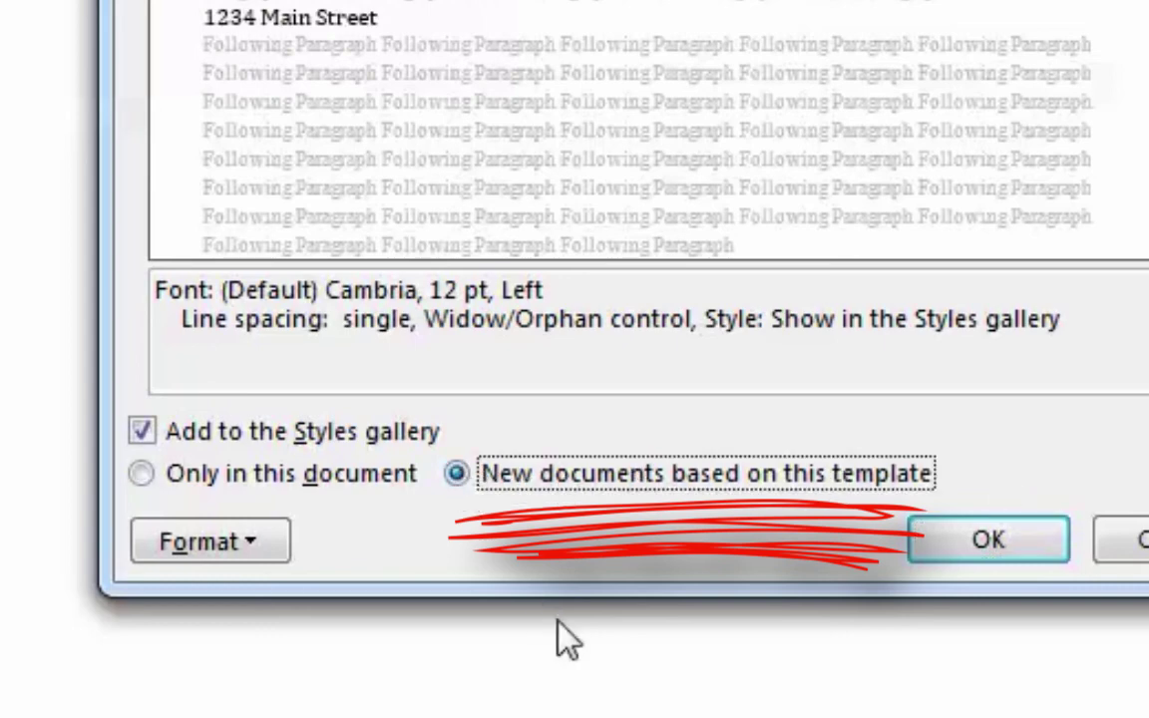
click(1036, 539)
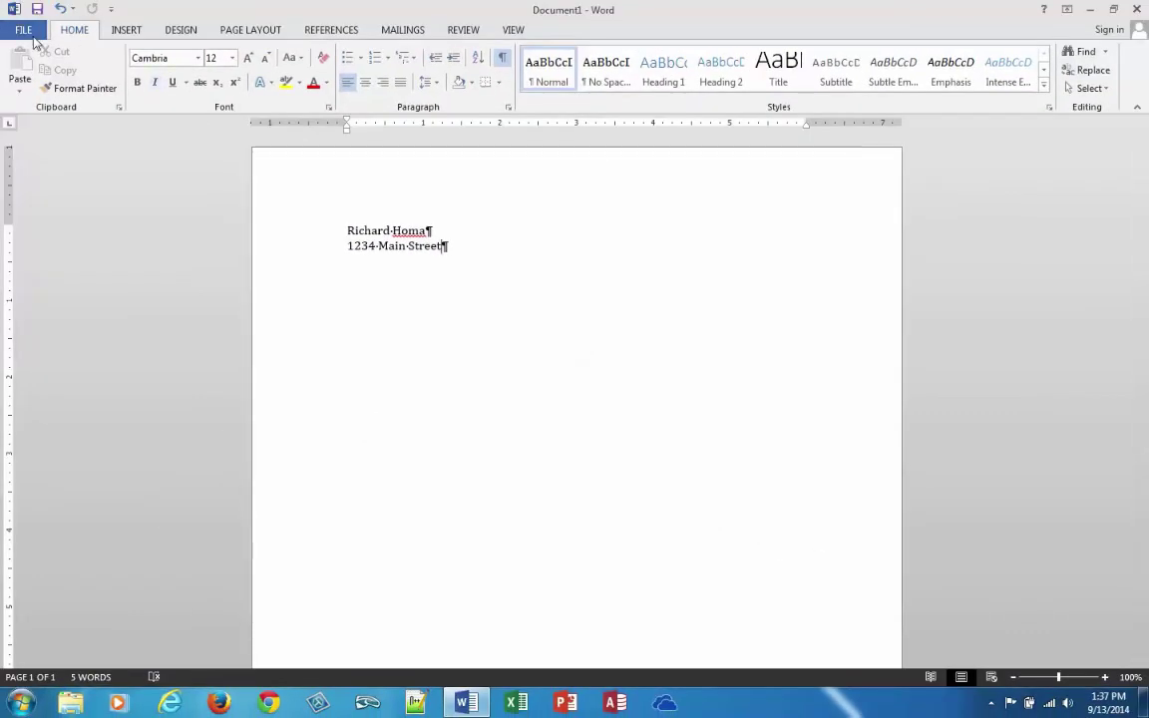
Create a new blank document from the File menu
click(28, 30)
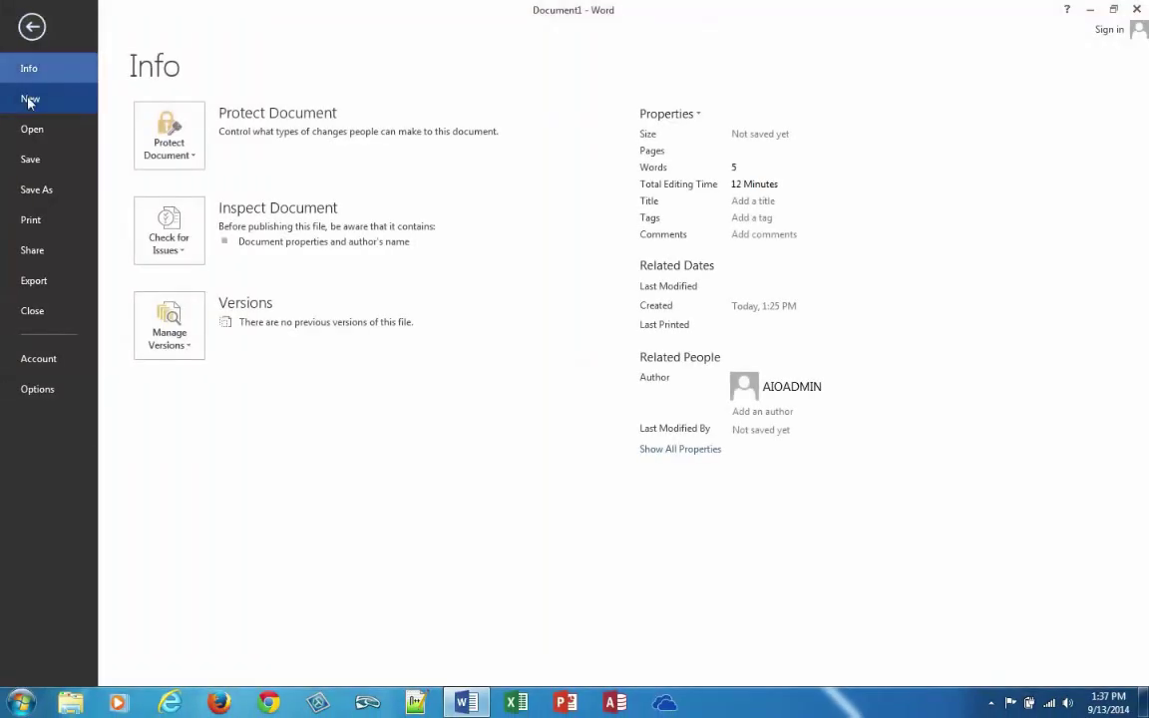
click(30, 98)
click(197, 245)
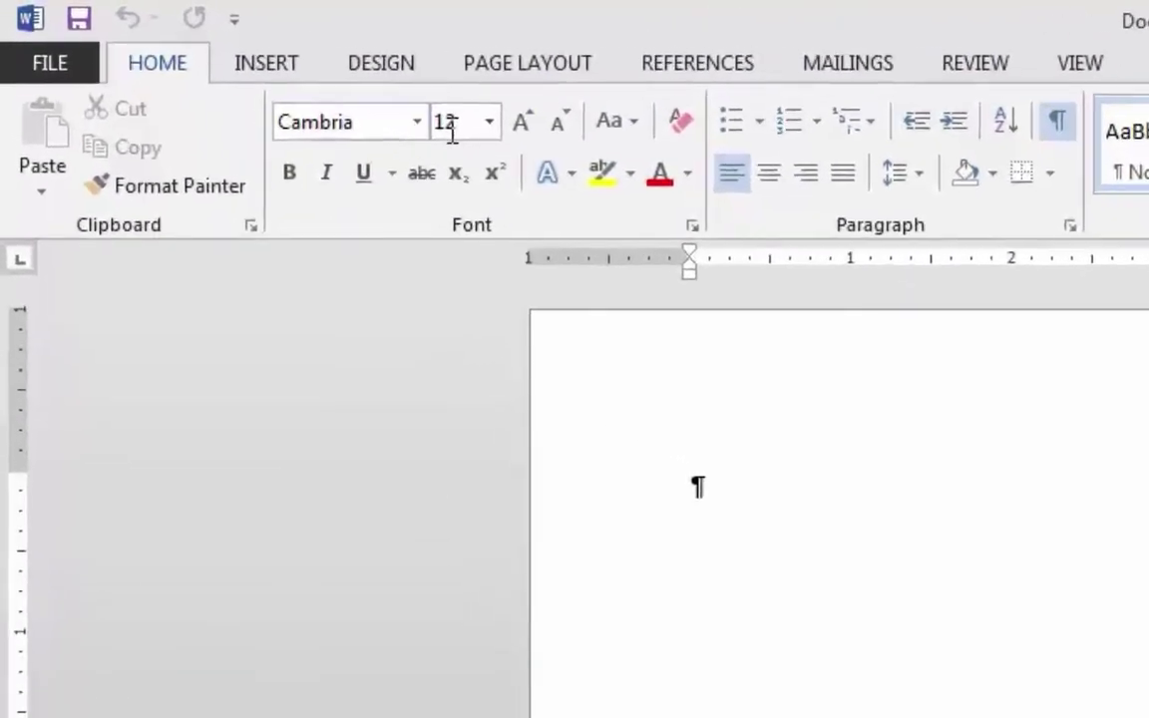
Type two test lines, 'hjdhjahsdjas' and 'hjdhasjdhjshd', then close the test document
text(hjdhjahsdjas)
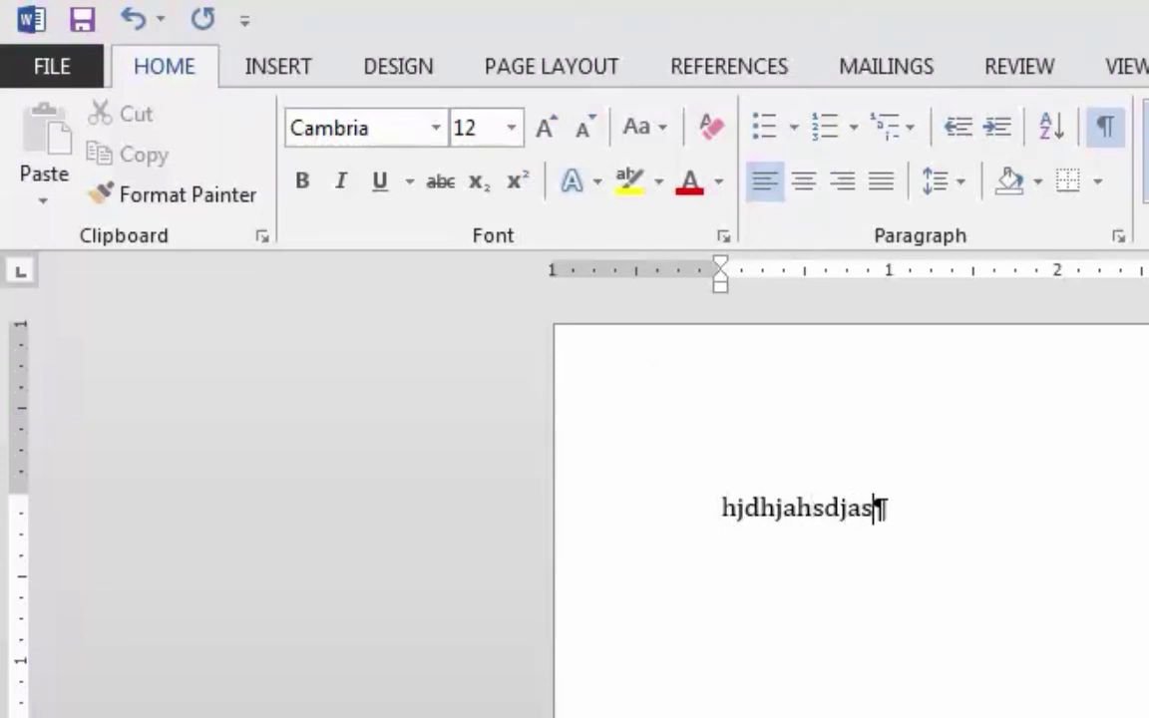
key(Return)
text(hjdhasjdhjshd)
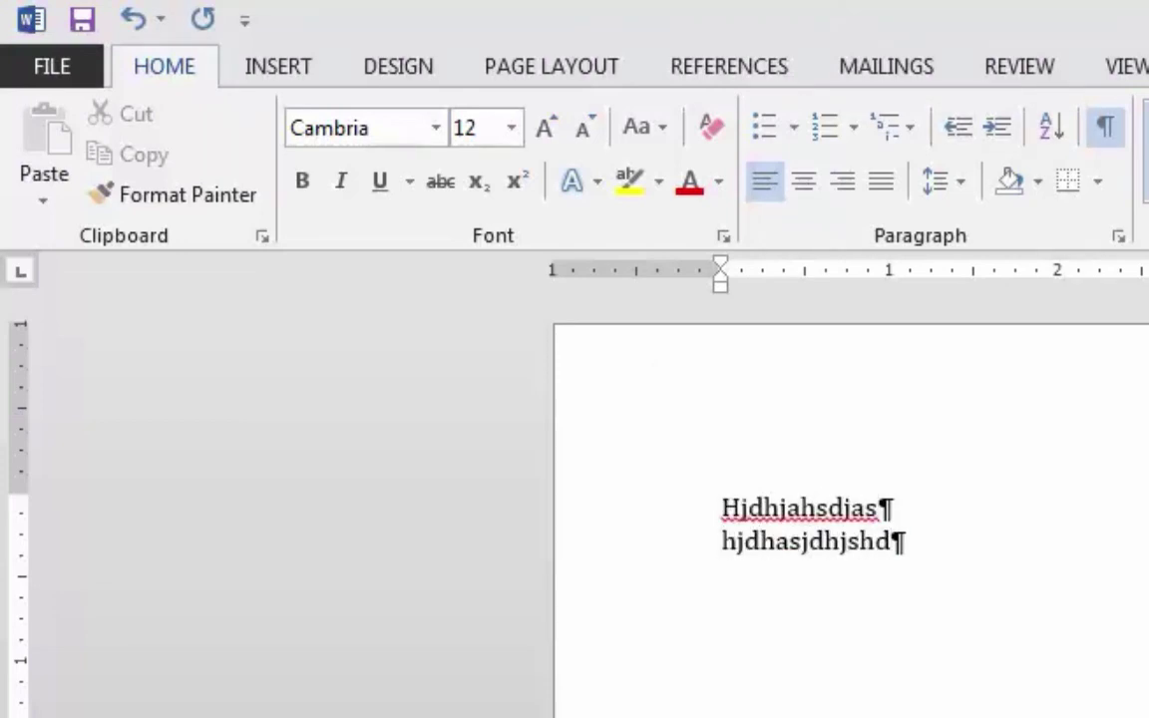
click(53, 70)
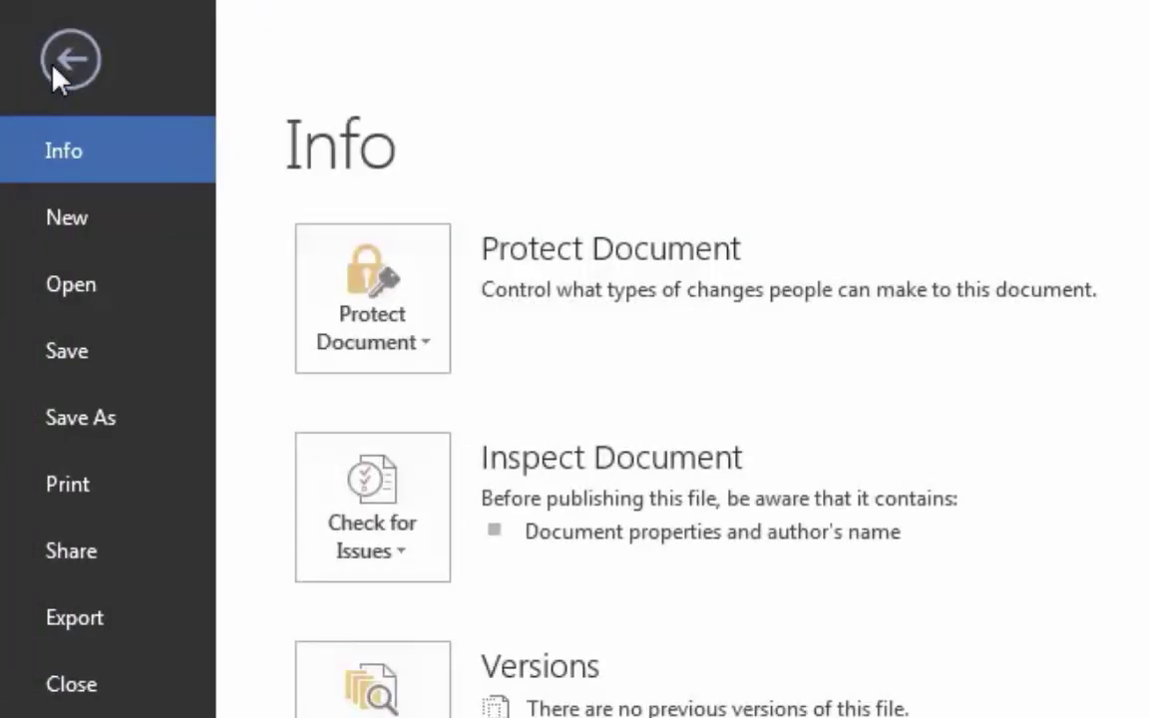
click(76, 688)
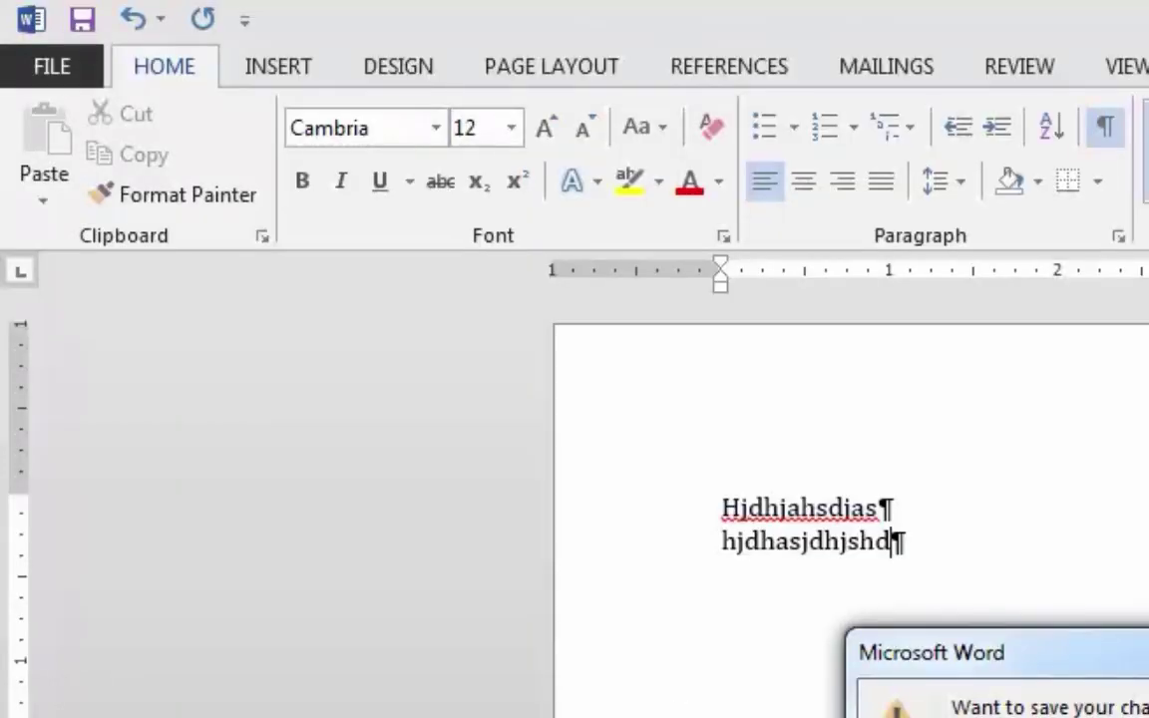